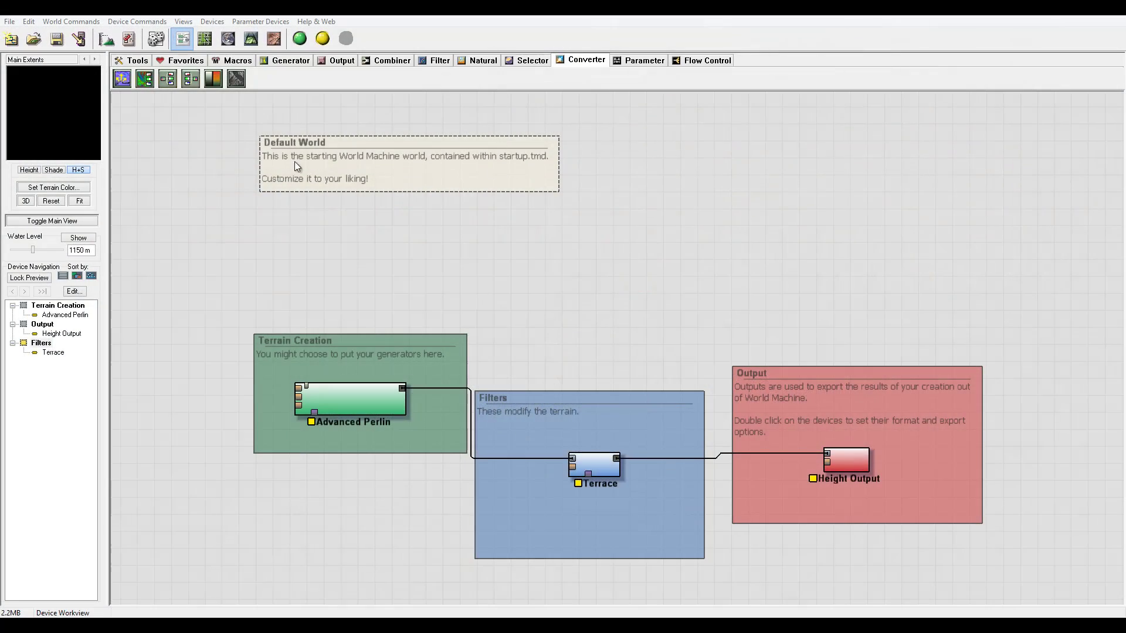
# Place a Colorizer on the canvas and load its Desert gradient preset.
pyautogui.click(214, 79)
pyautogui.click(562, 260)
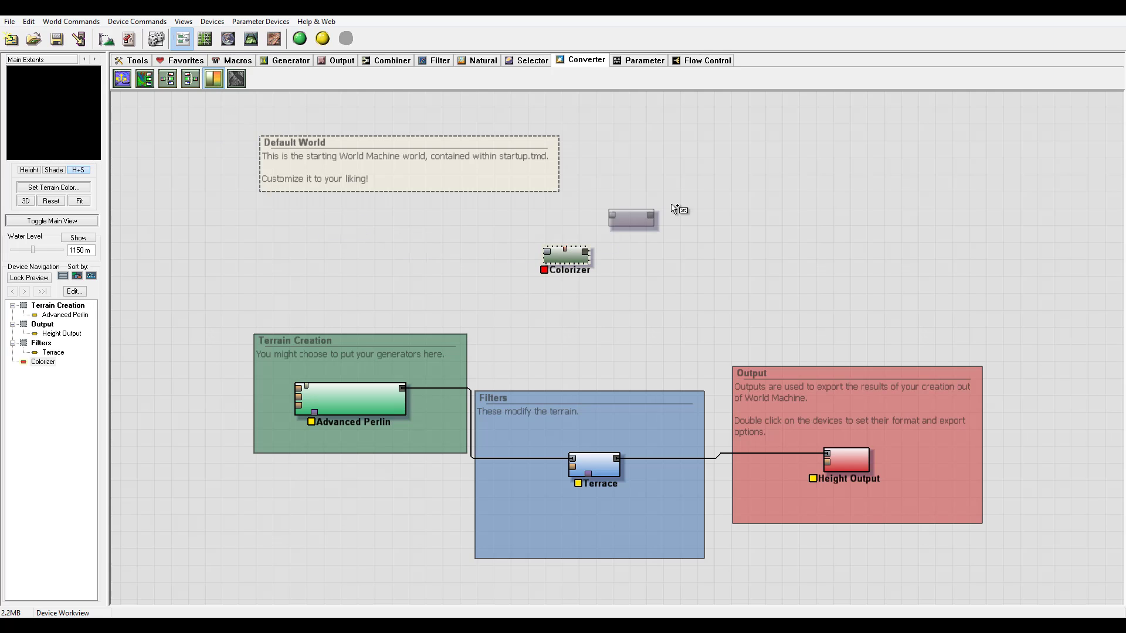
pyautogui.doubleClick(570, 257)
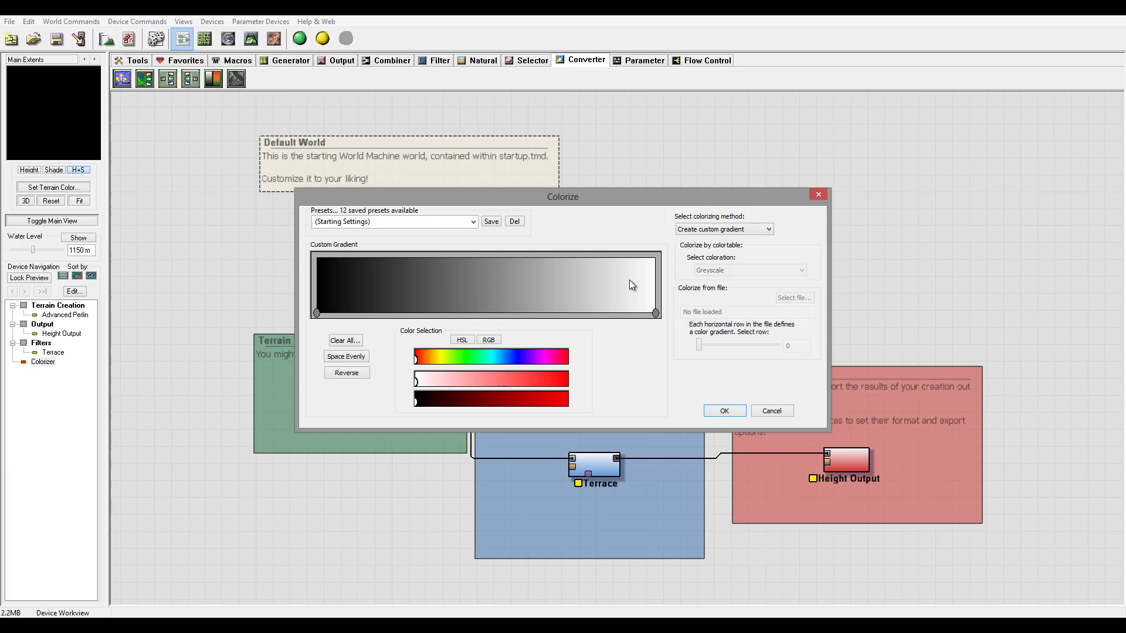
pyautogui.moveTo(628, 202); pyautogui.dragTo(788, 302)
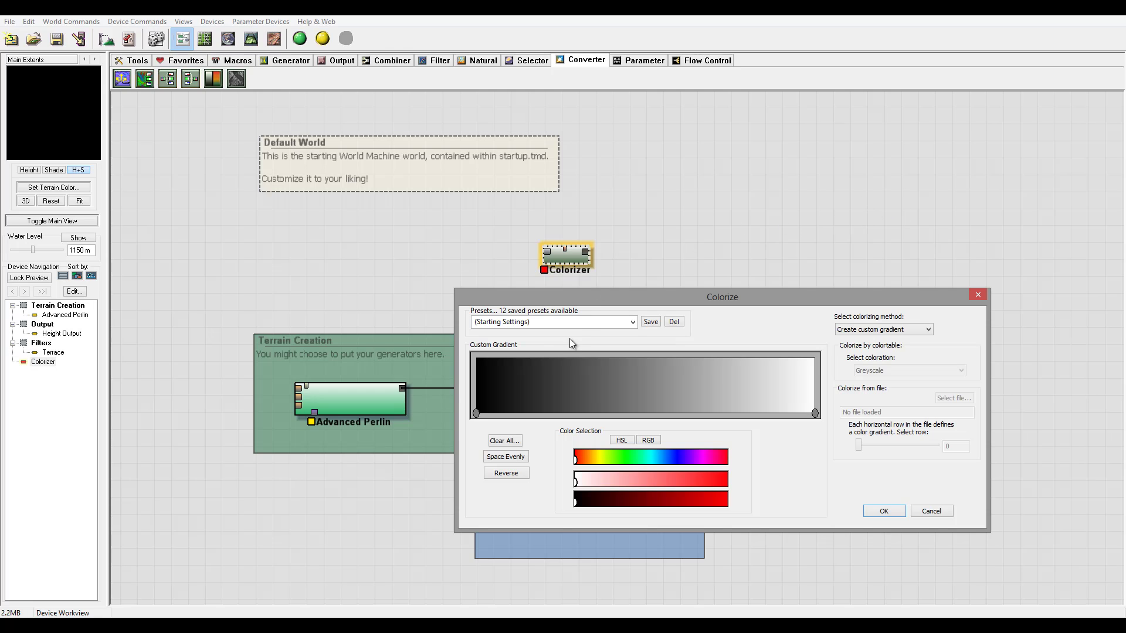
pyautogui.click(620, 324)
pyautogui.click(632, 322)
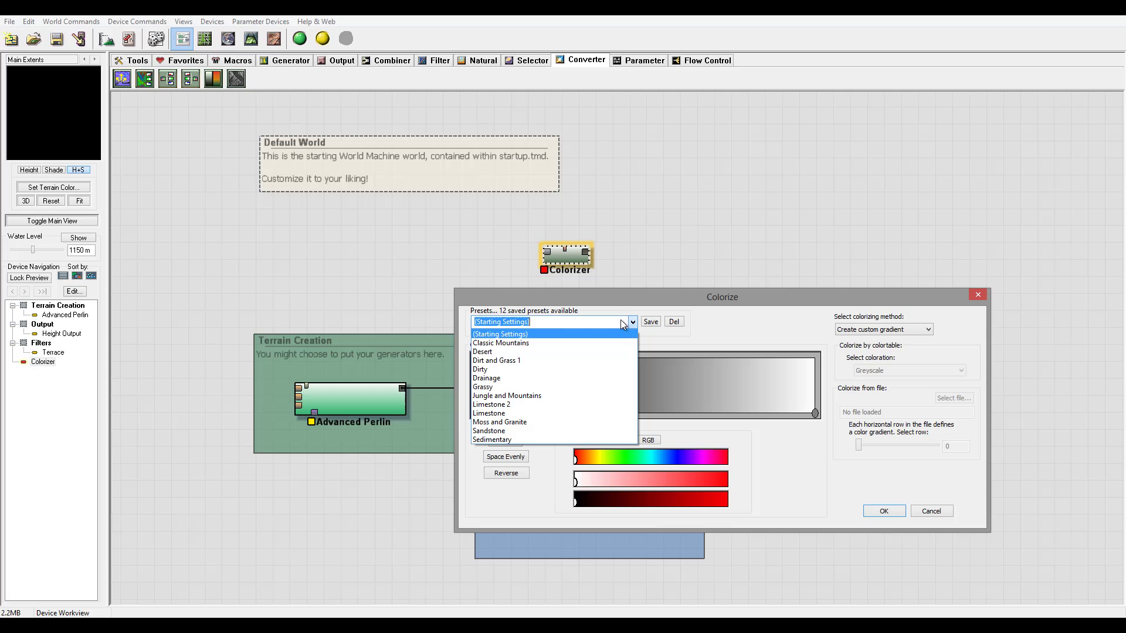
pyautogui.click(519, 352)
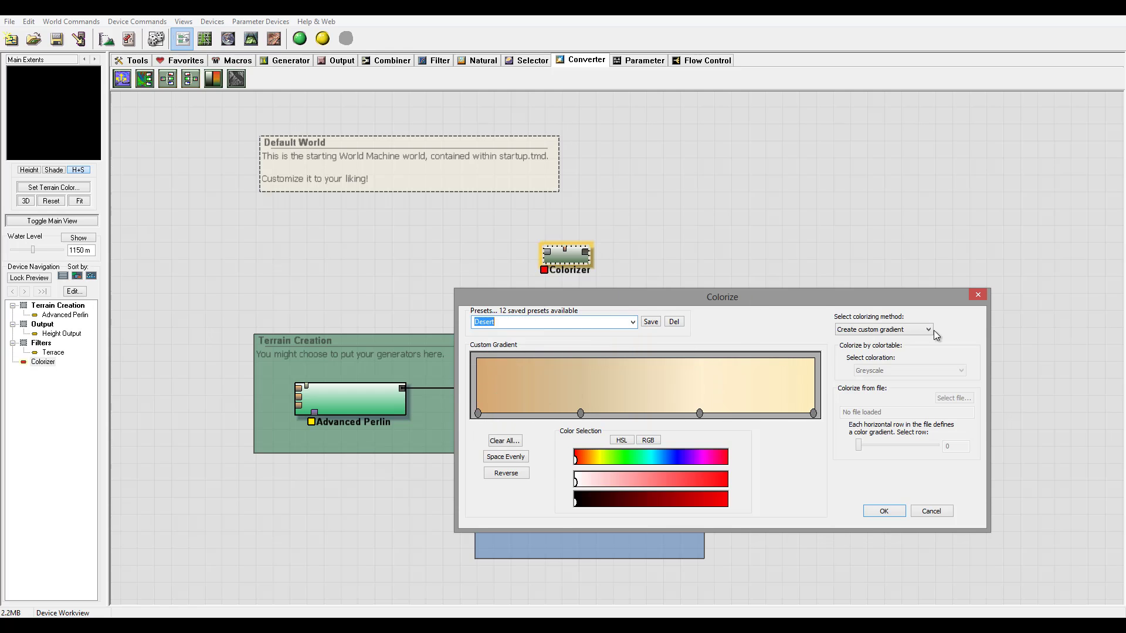
# Confirm the Desert gradient and wire Advanced Perlin's output into the Colorizer.
pyautogui.click(884, 510)
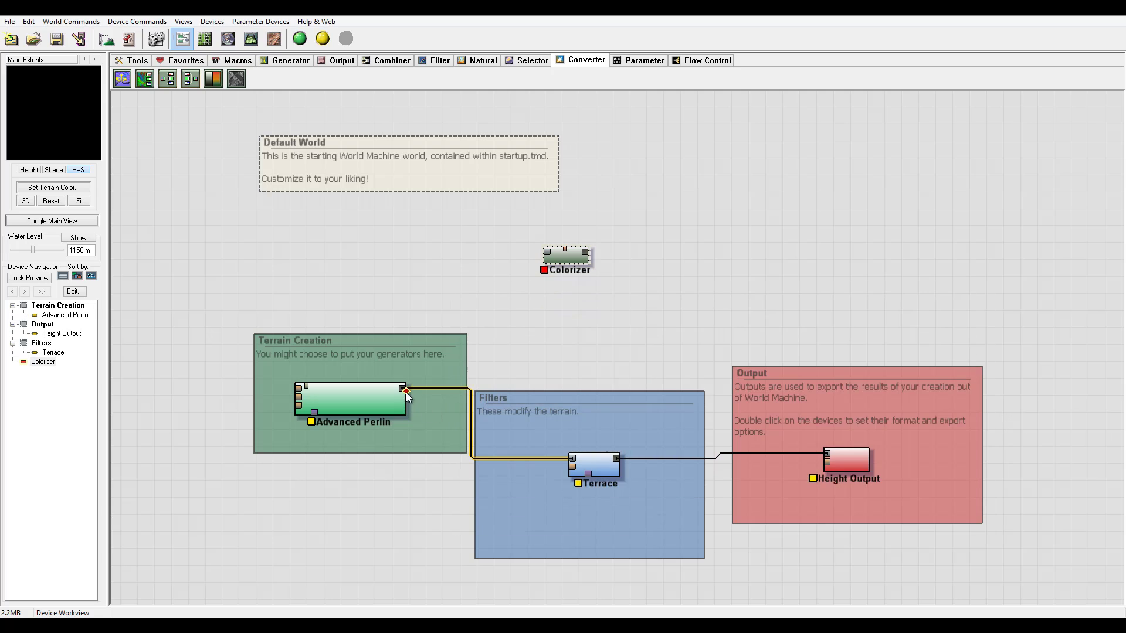
pyautogui.moveTo(405, 392); pyautogui.dragTo(549, 253)
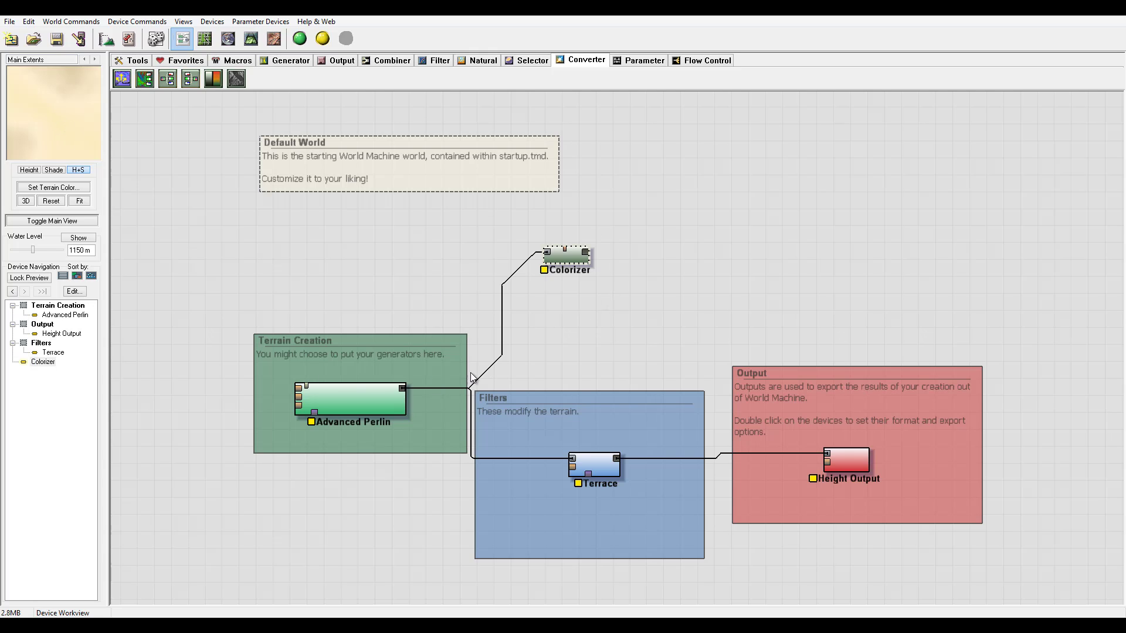
pyautogui.moveTo(565, 256); pyautogui.dragTo(562, 240)
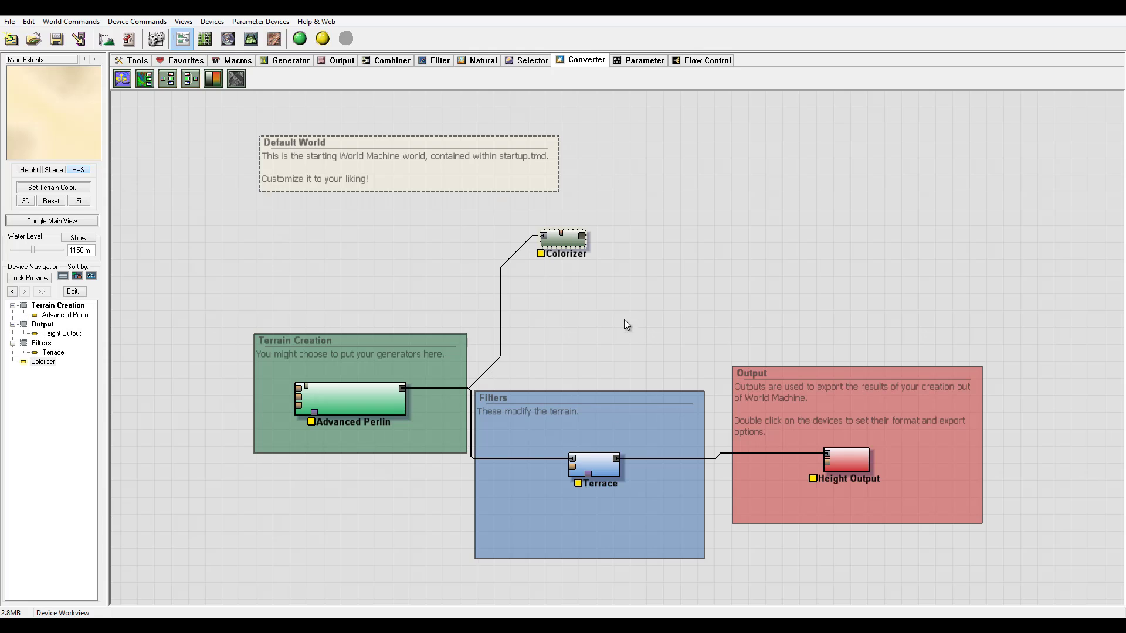
# Place a Bitmap Output from the Output devices, then delete it again.
pyautogui.click(339, 60)
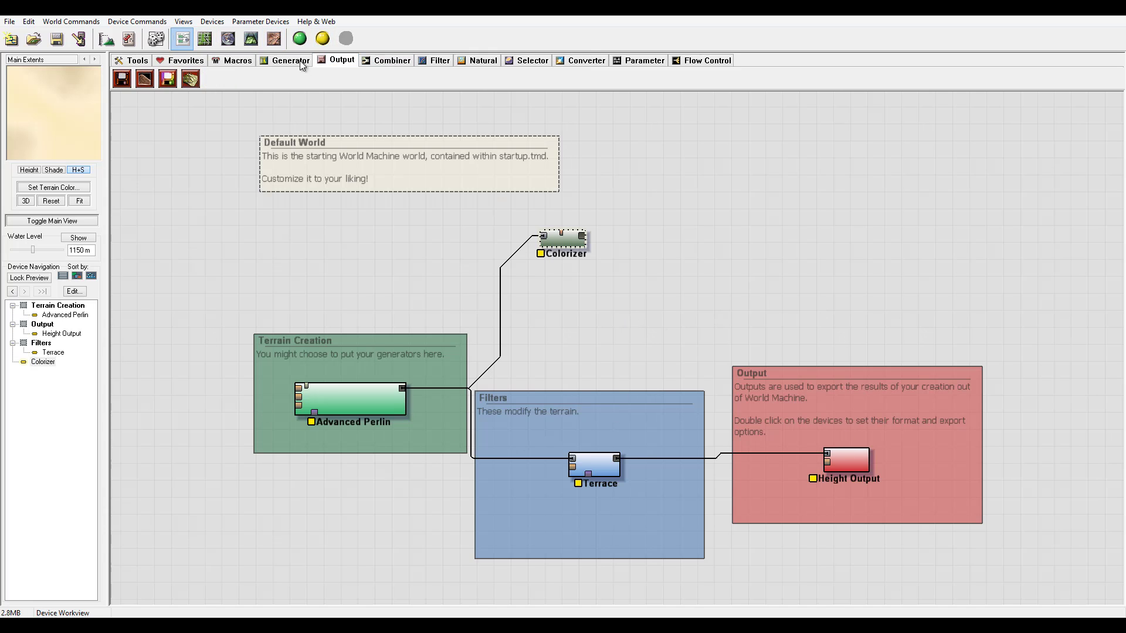
pyautogui.click(167, 79)
pyautogui.click(817, 222)
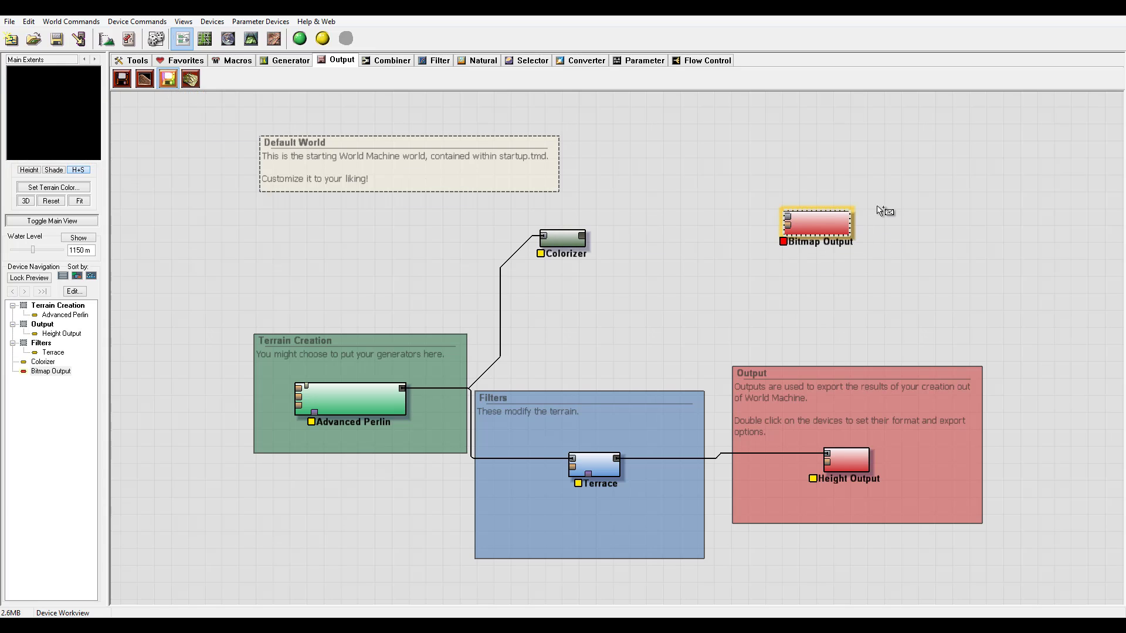
pyautogui.rightClick(834, 213)
pyautogui.click(826, 220)
pyautogui.press('Delete')
pyautogui.click(598, 341)
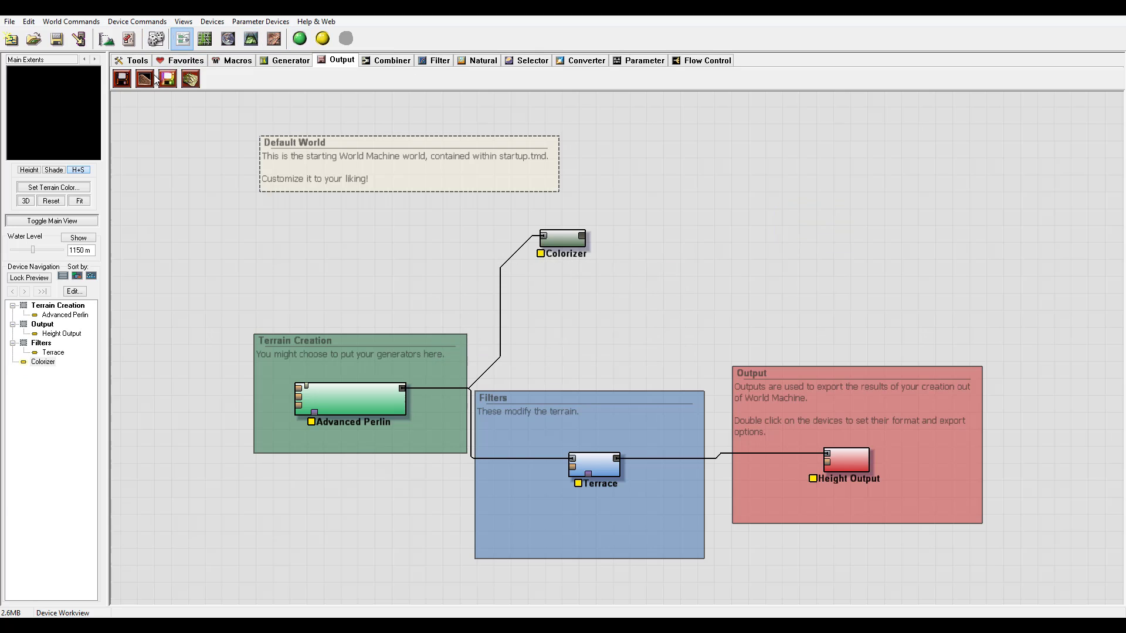
# Add an Overlay View fed by the Advanced Perlin terrain and the Colorizer's colours.
pyautogui.click(189, 78)
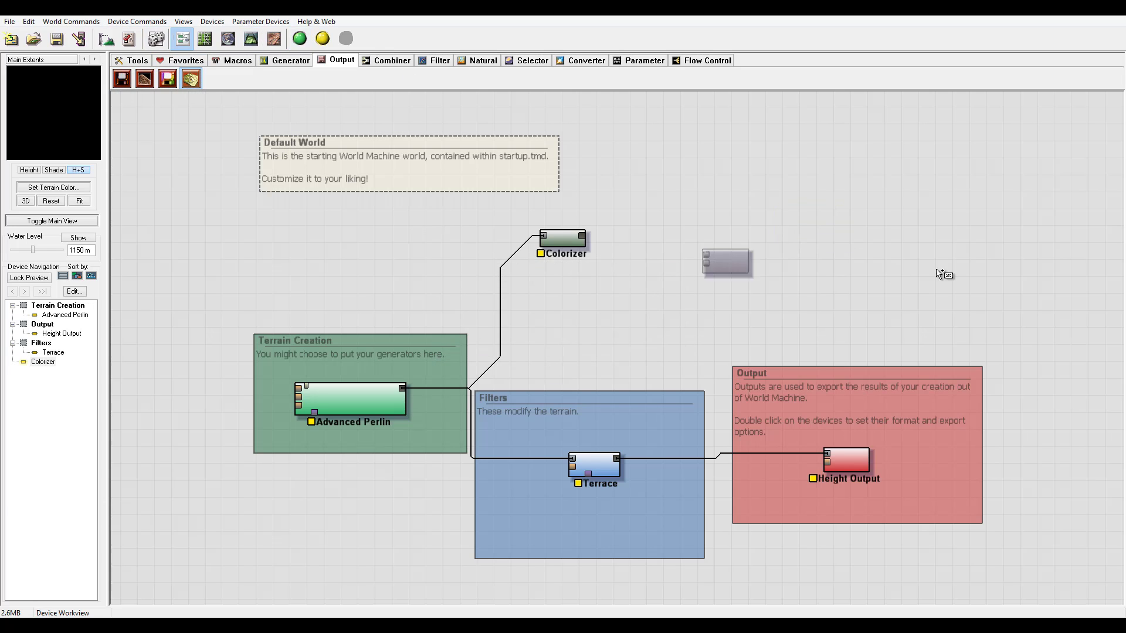
pyautogui.click(891, 211)
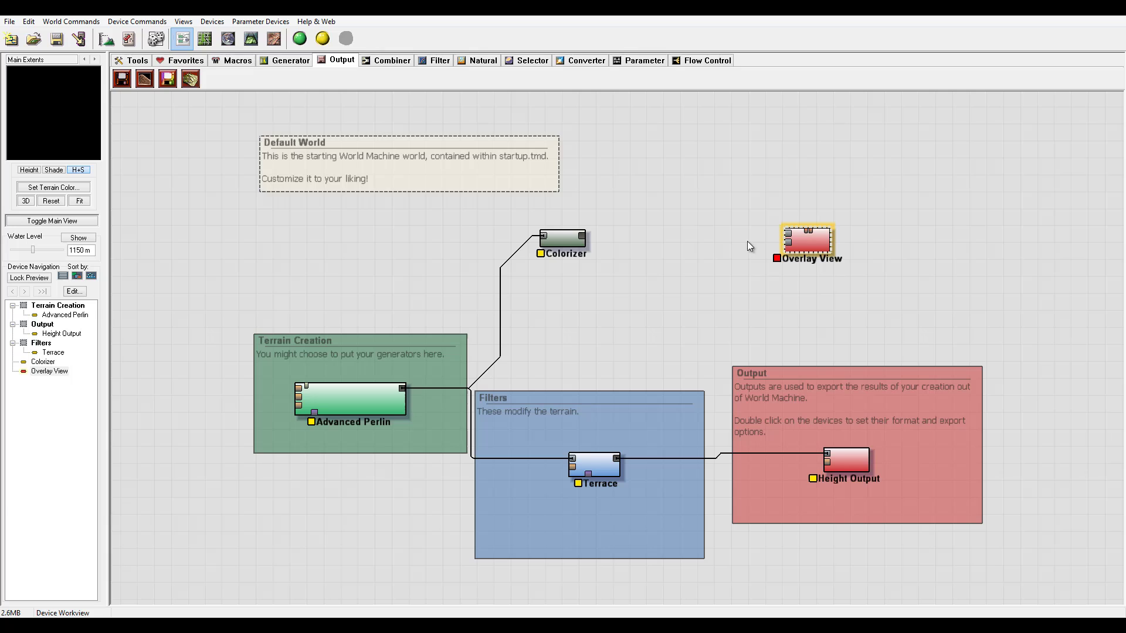
pyautogui.moveTo(402, 388); pyautogui.dragTo(791, 232)
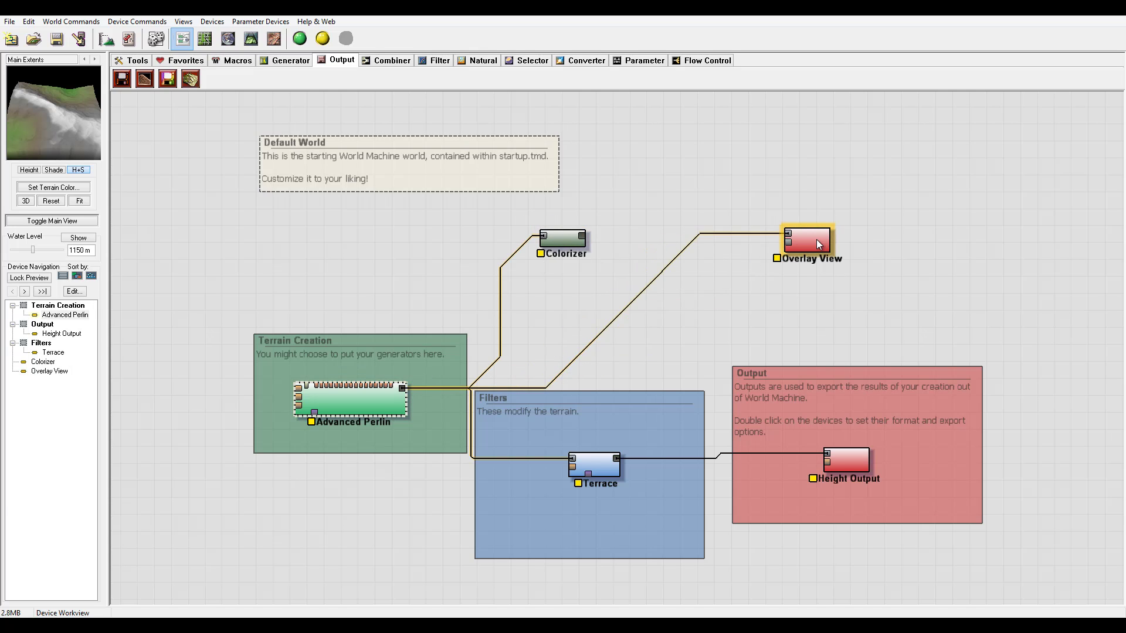
pyautogui.moveTo(586, 235); pyautogui.dragTo(804, 243)
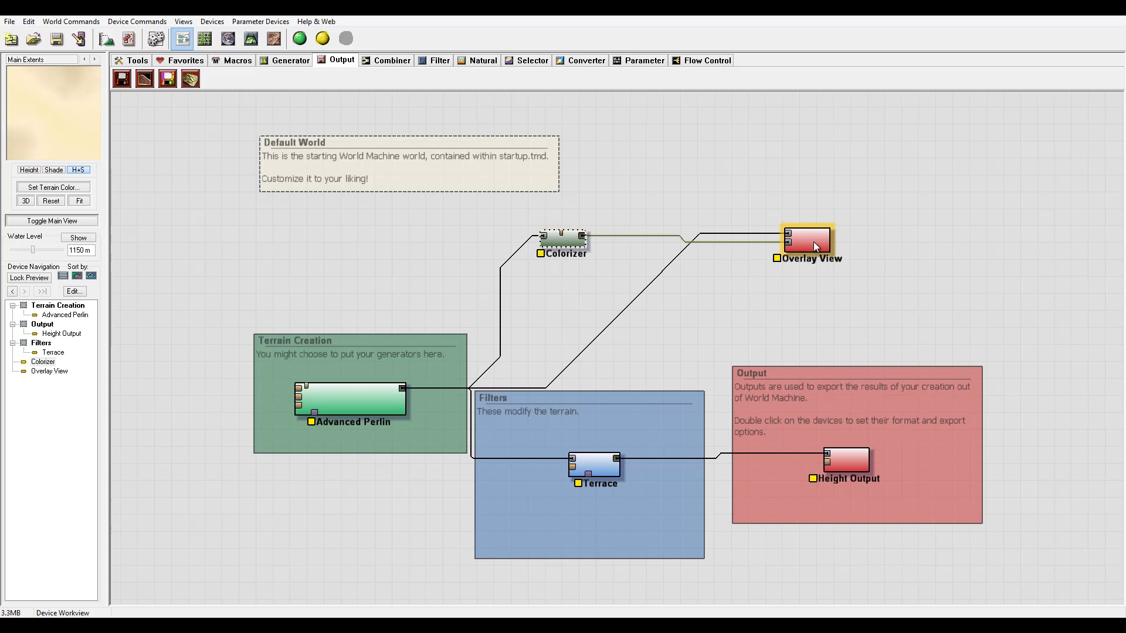
pyautogui.click(812, 241)
pyautogui.moveTo(42, 99); pyautogui.dragTo(76, 104)
# Switch the Colorizer's gradient preset from Desert to Dirt and Grass 1.
pyautogui.doubleClick(564, 242)
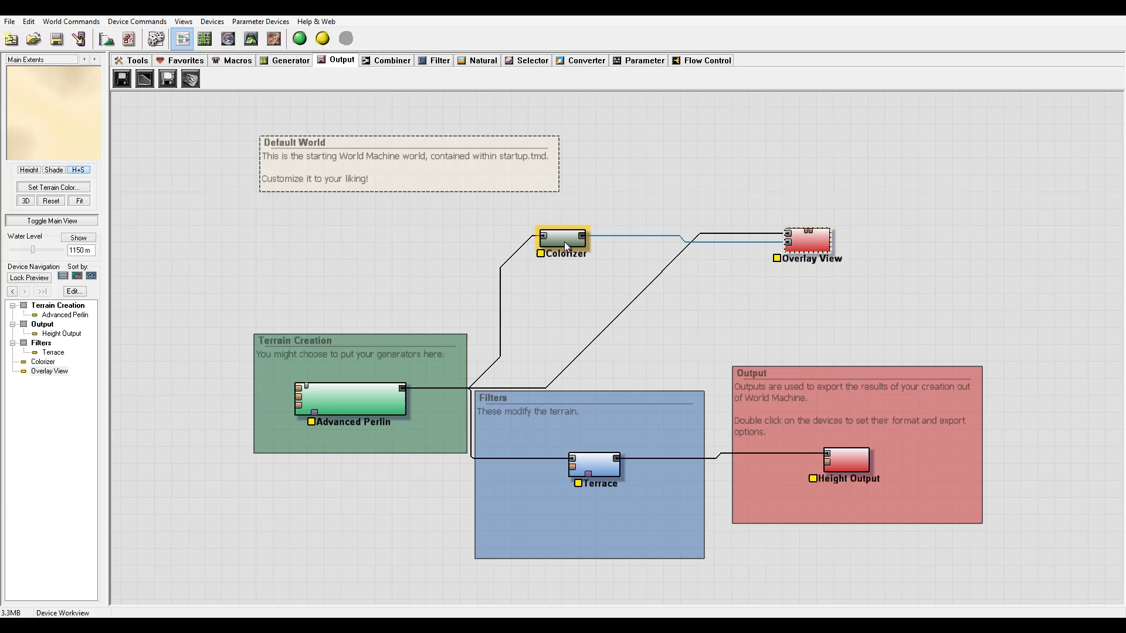
pyautogui.moveTo(624, 188); pyautogui.dragTo(809, 202)
pyautogui.moveTo(725, 203); pyautogui.dragTo(573, 267)
pyautogui.doubleClick(503, 295)
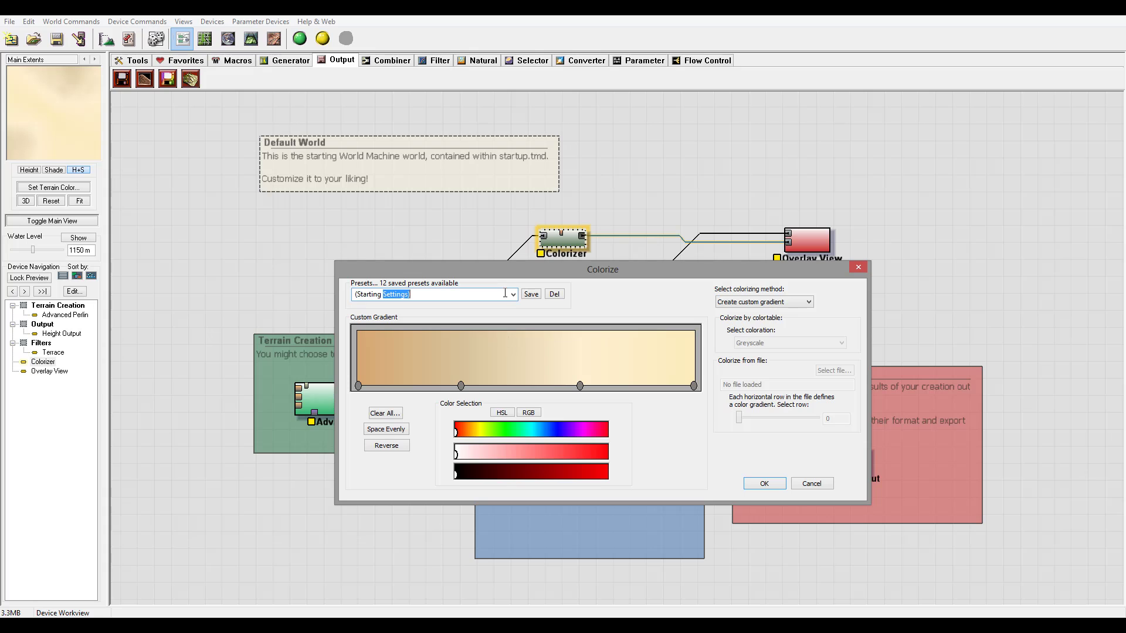
pyautogui.click(513, 295)
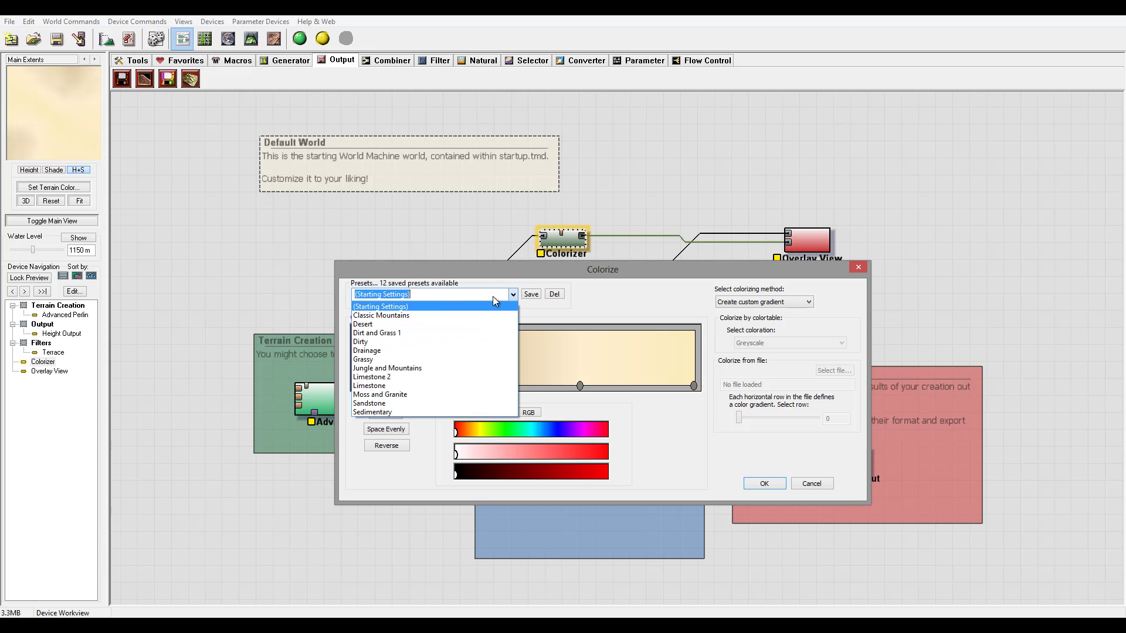
pyautogui.click(398, 335)
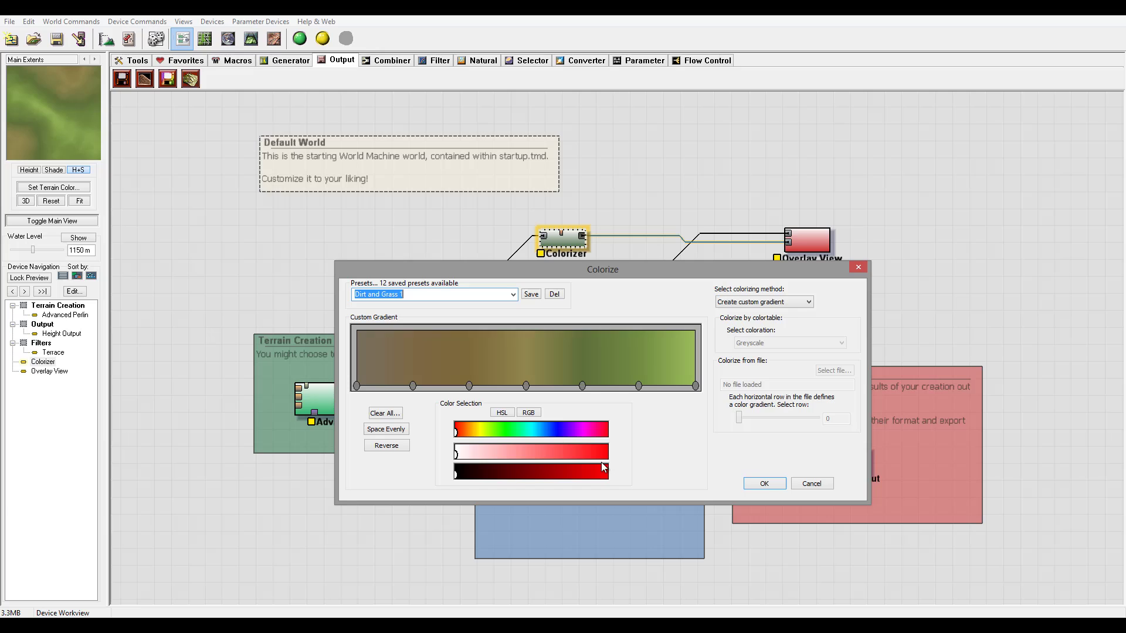
pyautogui.click(764, 483)
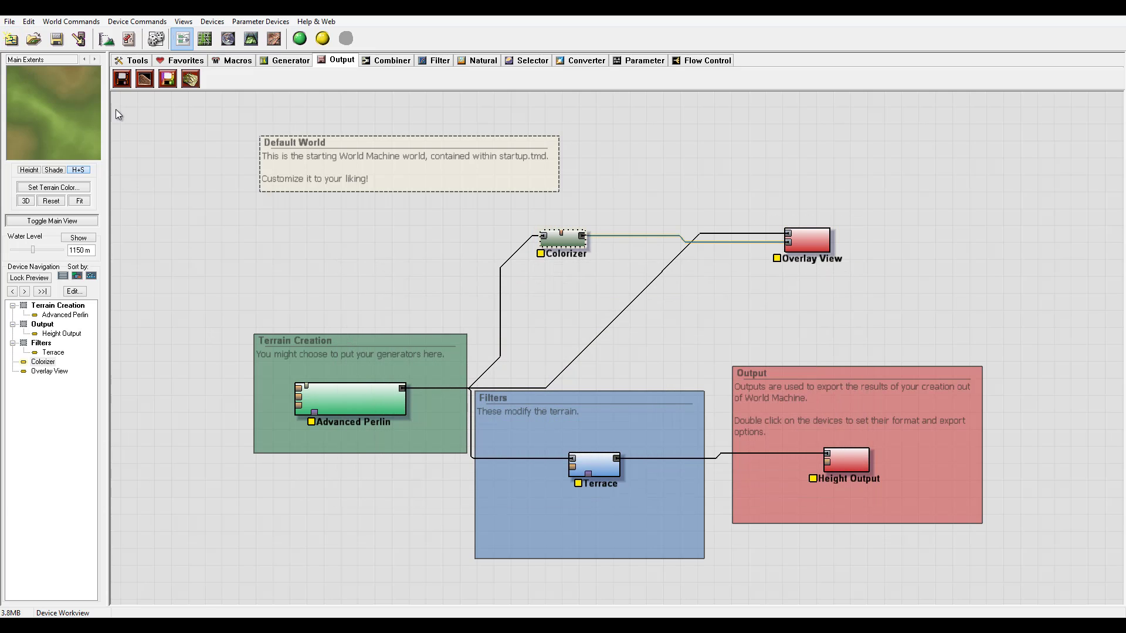
# Compare the green-and-brown Overlay View preview with the plain terraced height output.
pyautogui.click(812, 240)
pyautogui.moveTo(48, 131); pyautogui.dragTo(58, 98)
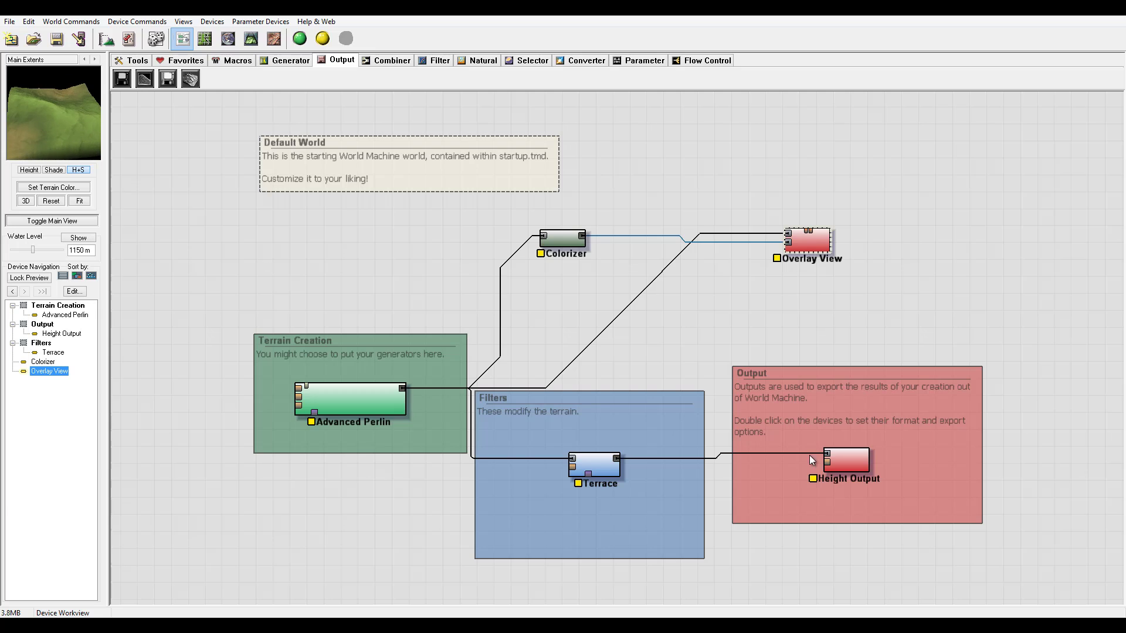
pyautogui.click(850, 463)
pyautogui.moveTo(75, 139)
pyautogui.mouseDown()
pyautogui.moveTo(64, 107)
pyautogui.moveTo(12, 115)
pyautogui.moveTo(73, 103)
pyautogui.moveTo(58, 108)
pyautogui.moveTo(80, 130)
pyautogui.mouseUp()
pyautogui.click(810, 253)
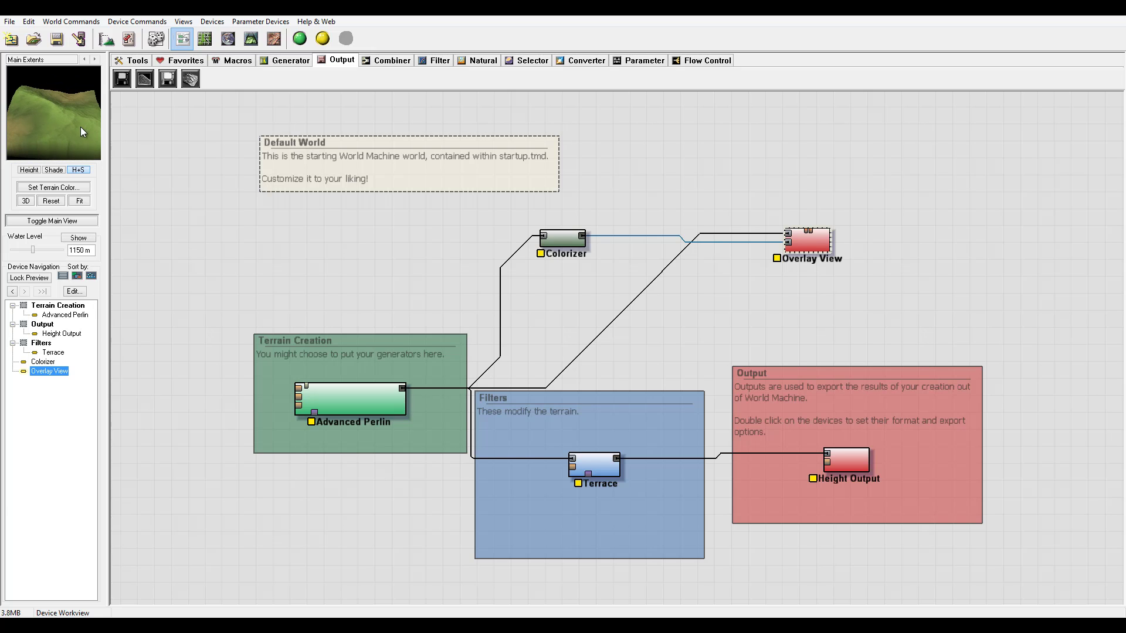
# Reopen the Colorizer settings and try adding several stops to the gradient.
pyautogui.doubleClick(562, 237)
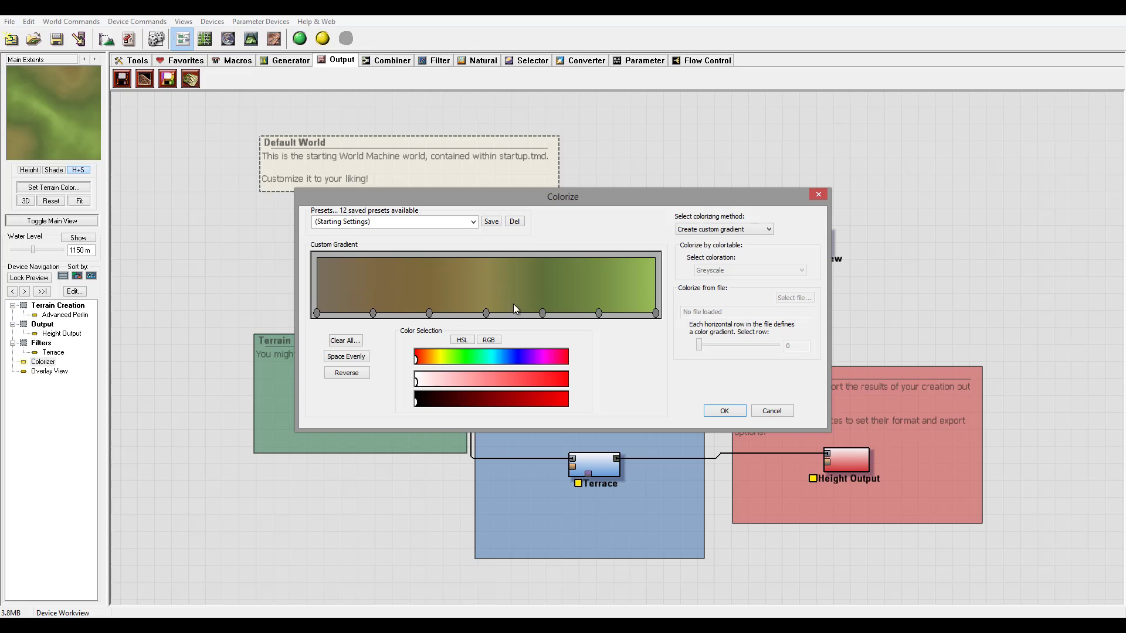
pyautogui.click(543, 313)
pyautogui.click(472, 221)
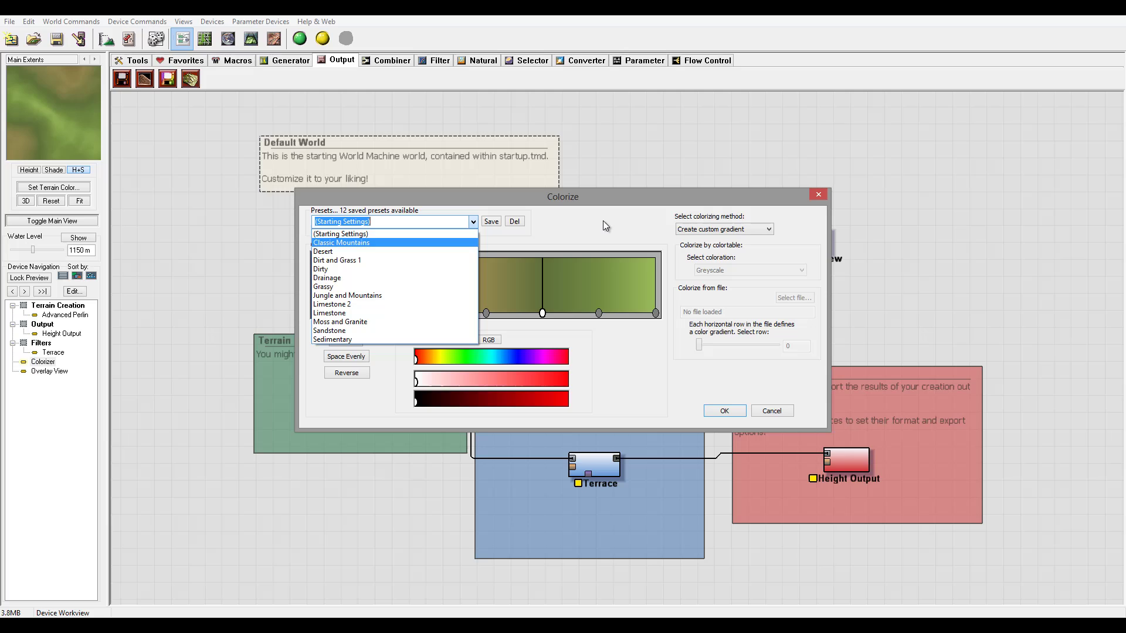
pyautogui.click(473, 280)
pyautogui.moveTo(372, 313); pyautogui.dragTo(366, 317)
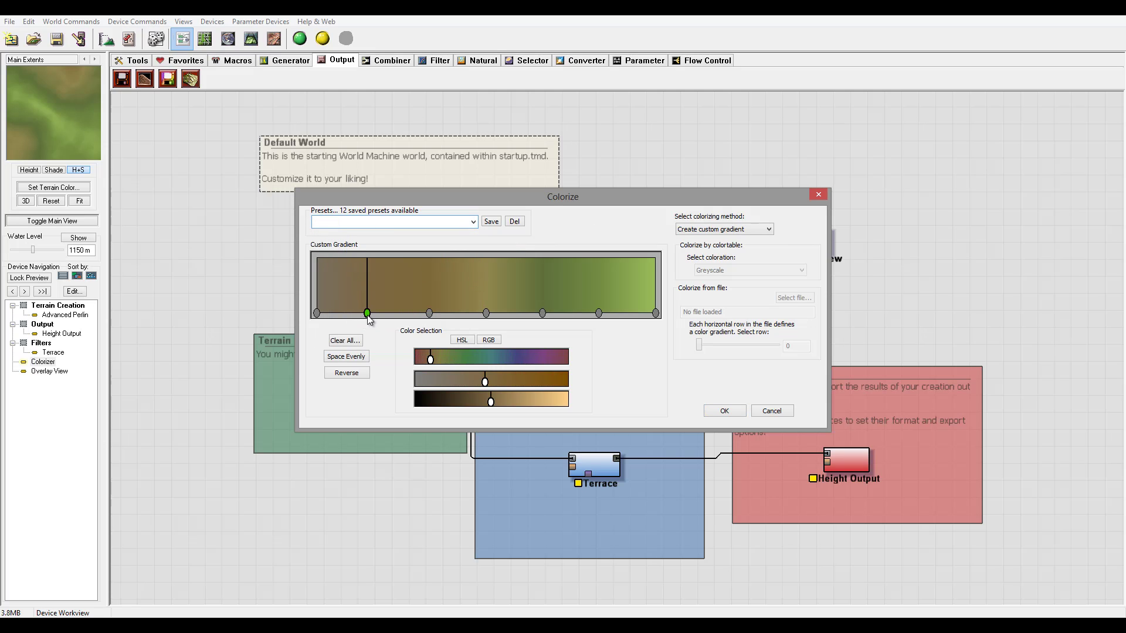
pyautogui.click(381, 313)
pyautogui.click(403, 313)
pyautogui.click(453, 313)
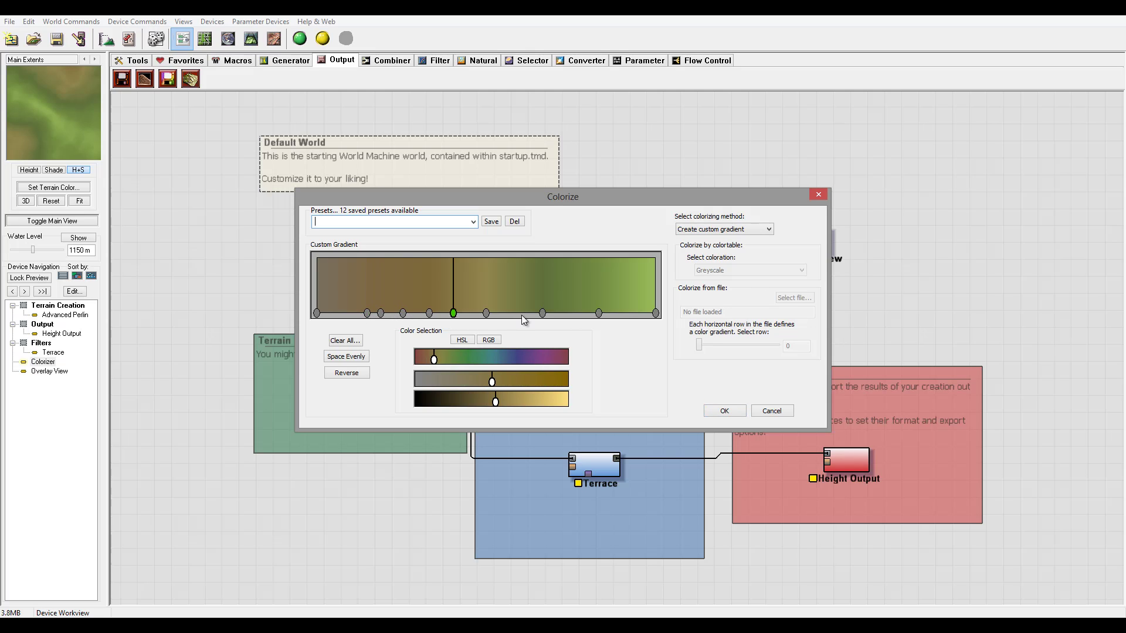
pyautogui.click(520, 313)
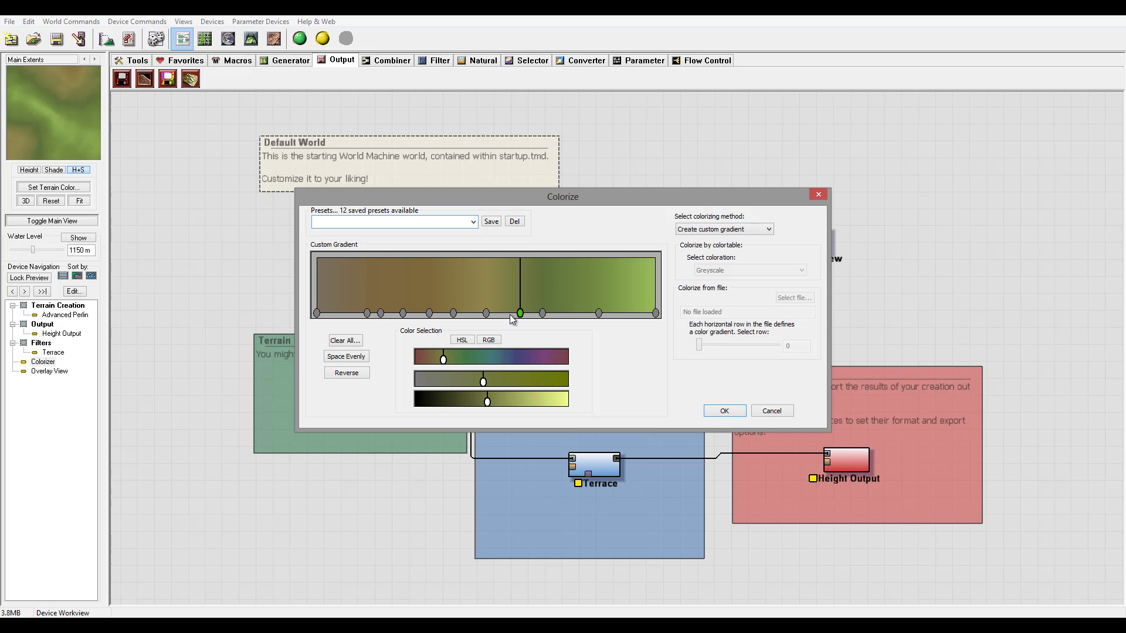
# Clear all gradient stops and add a first stop coloured bright teal.
pyautogui.click(345, 340)
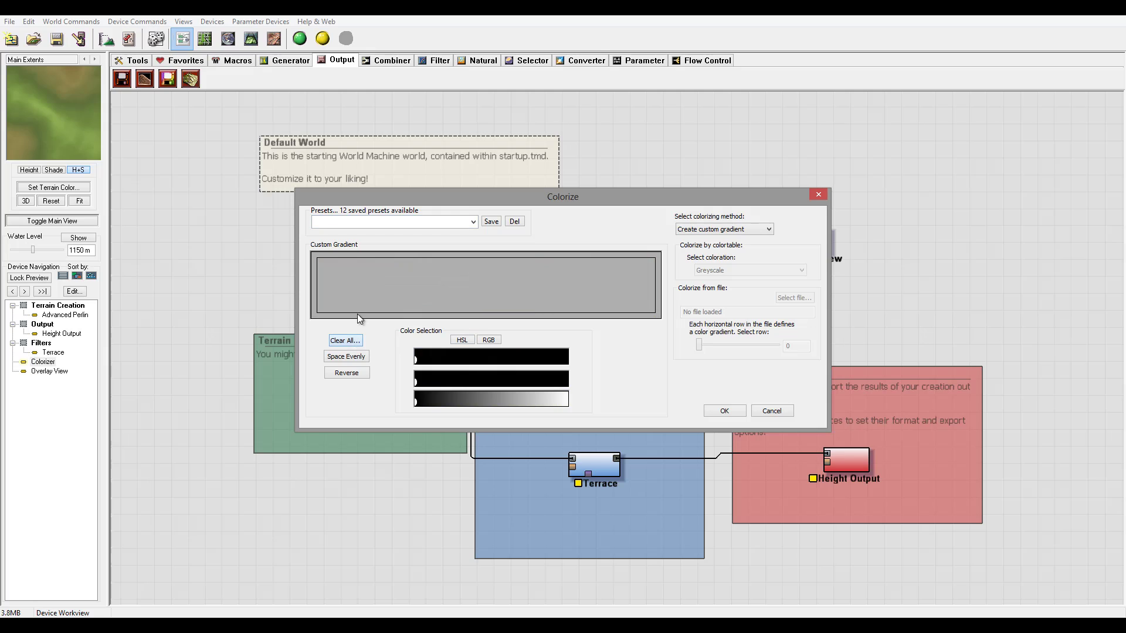
pyautogui.click(327, 313)
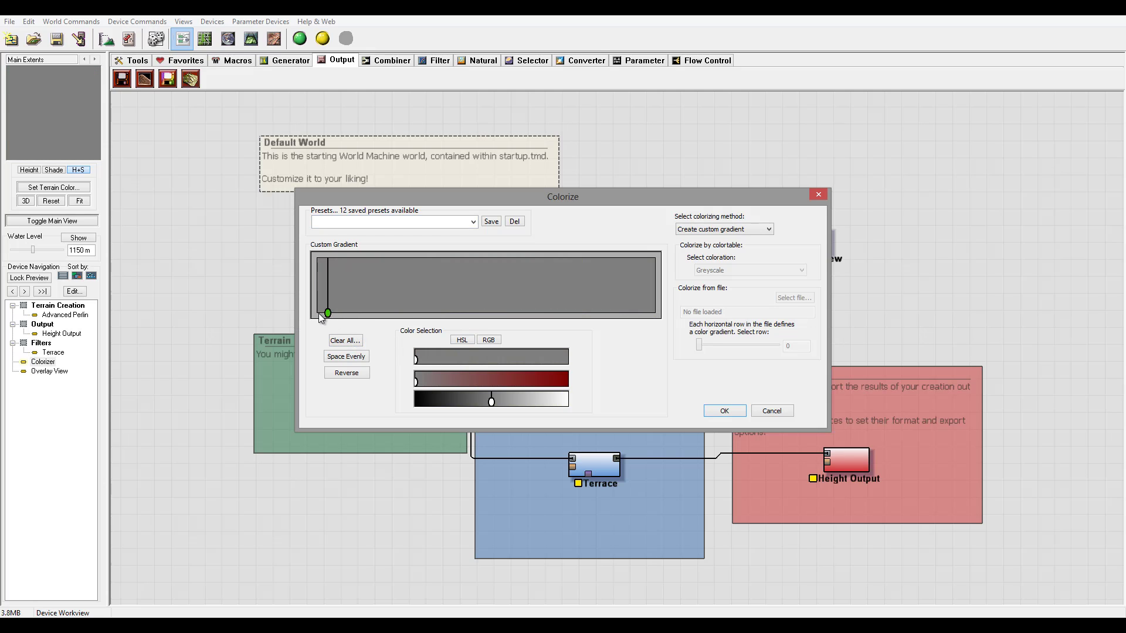
pyautogui.moveTo(319, 315); pyautogui.dragTo(354, 313)
pyautogui.moveTo(439, 361); pyautogui.dragTo(532, 381)
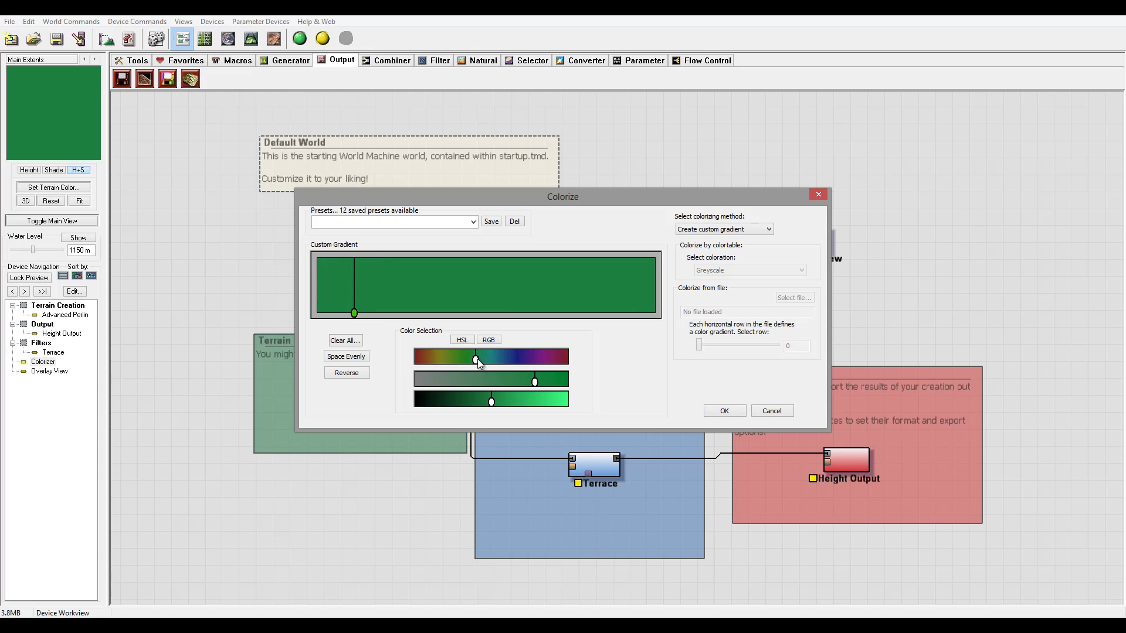
pyautogui.moveTo(477, 359); pyautogui.dragTo(423, 359)
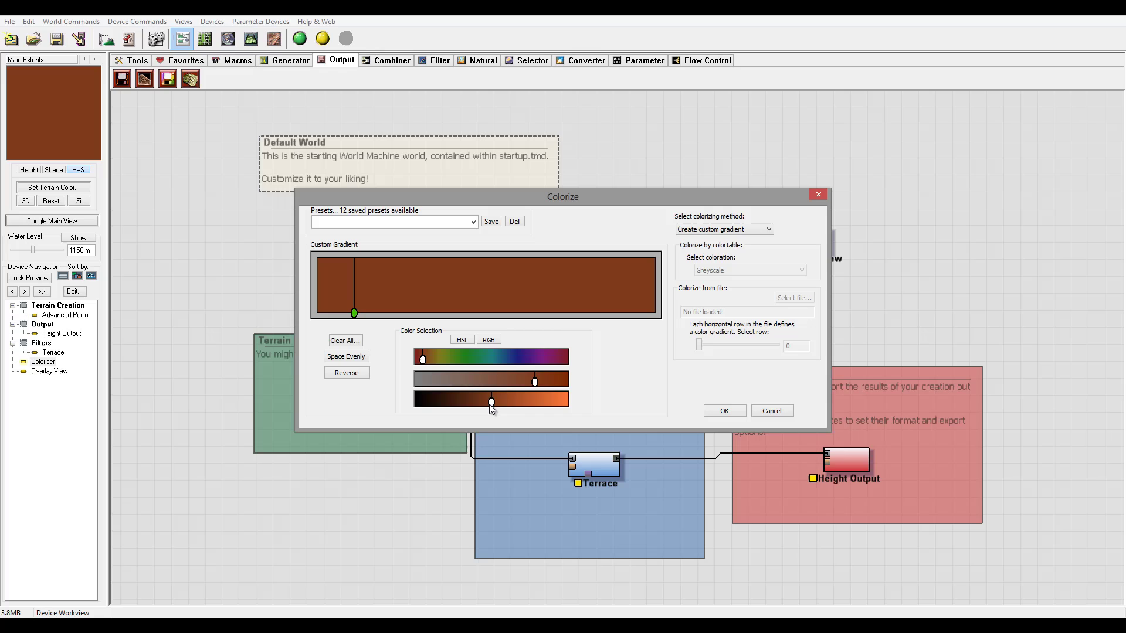
pyautogui.moveTo(492, 402); pyautogui.dragTo(508, 402)
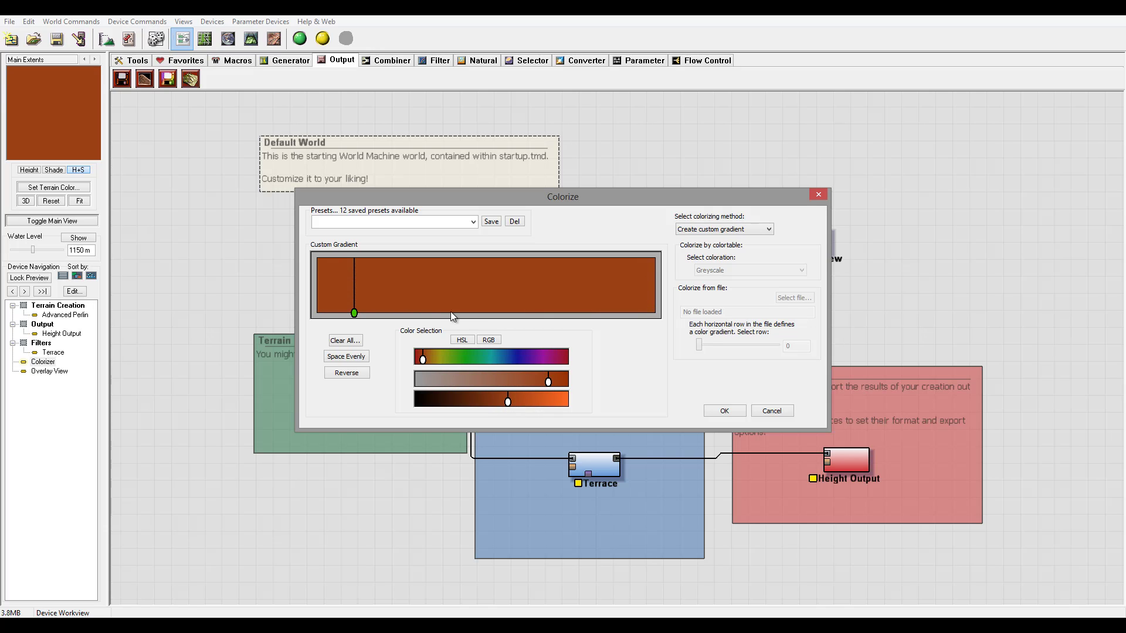
pyautogui.click(489, 340)
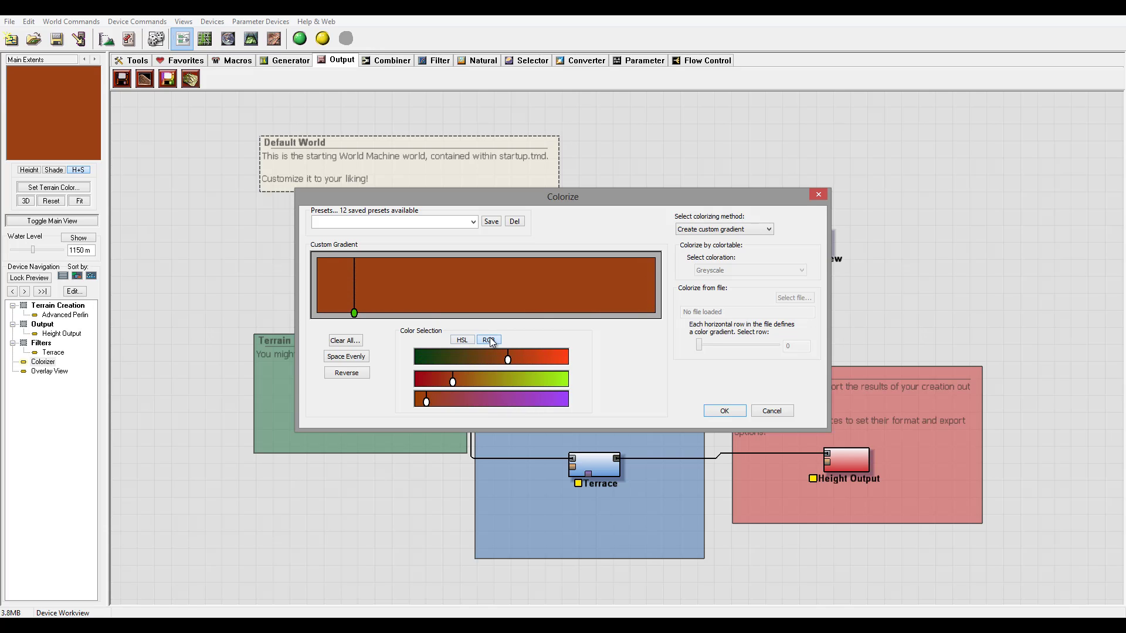
pyautogui.click(460, 341)
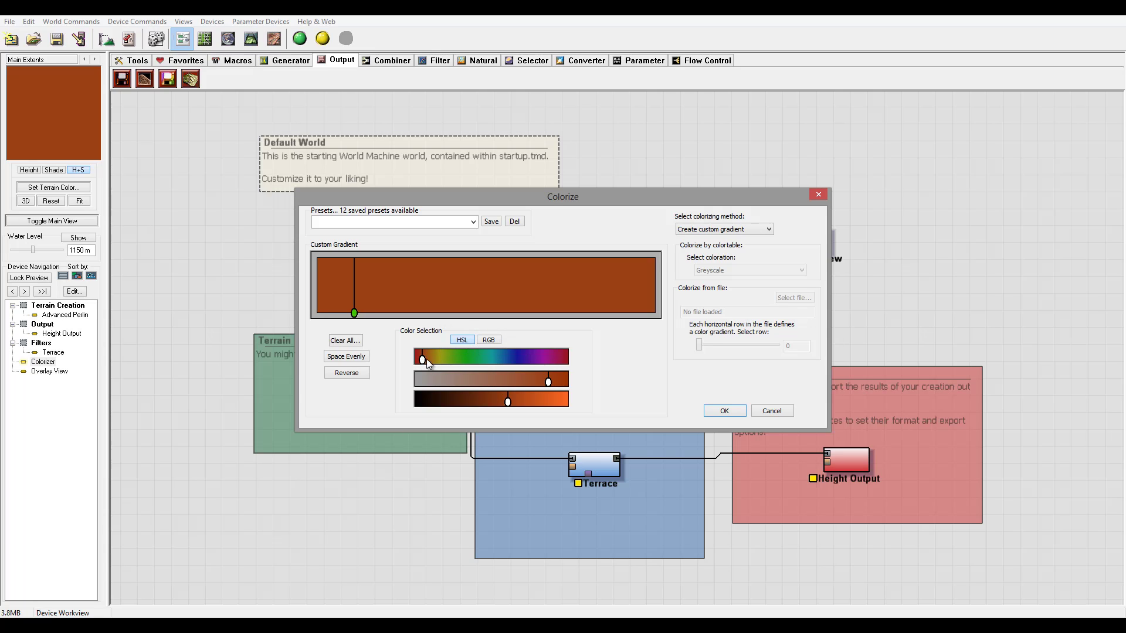
pyautogui.moveTo(426, 359); pyautogui.dragTo(494, 358)
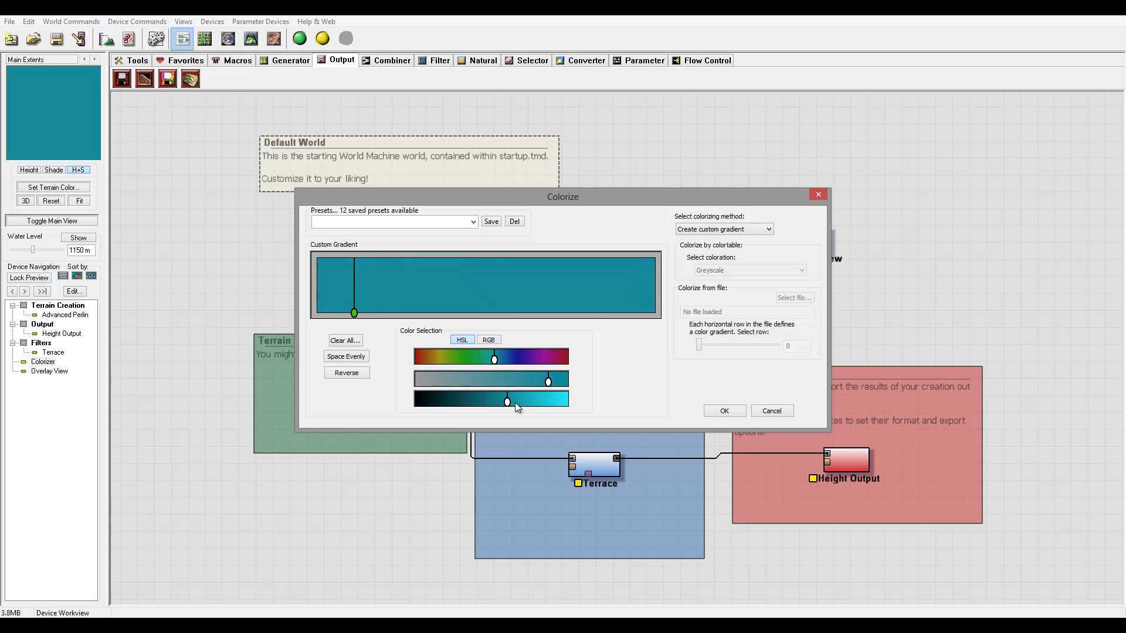
pyautogui.moveTo(508, 399); pyautogui.dragTo(529, 399)
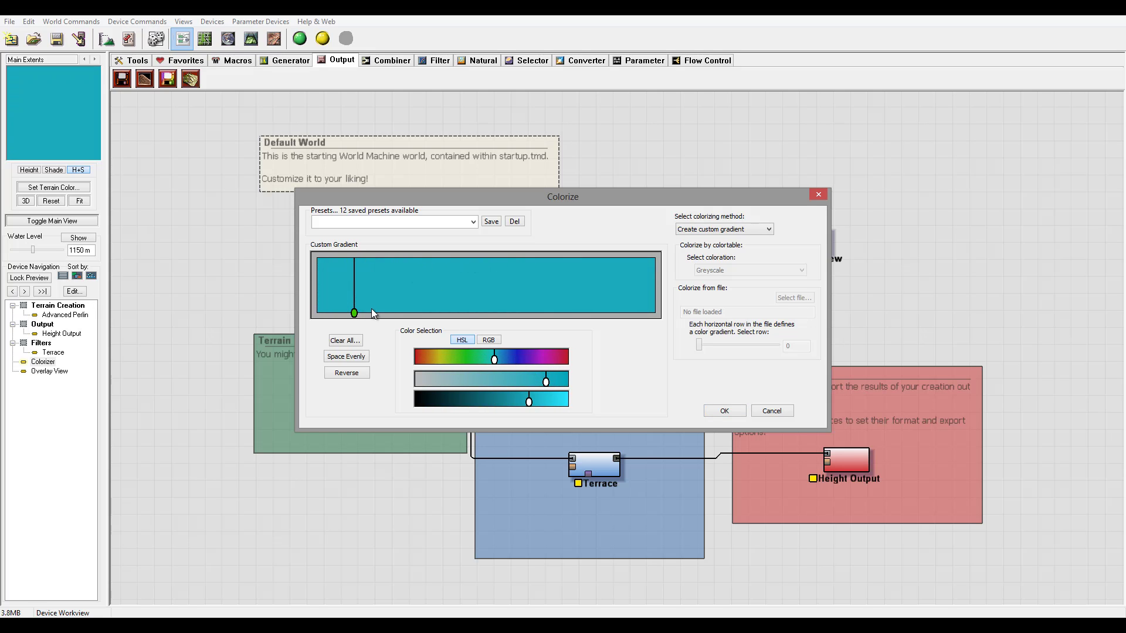
# Add a yellow-green stop and red stops toward the gradient's right end.
pyautogui.click(458, 309)
pyautogui.moveTo(495, 359); pyautogui.dragTo(417, 360)
pyautogui.click(556, 312)
pyautogui.click(591, 312)
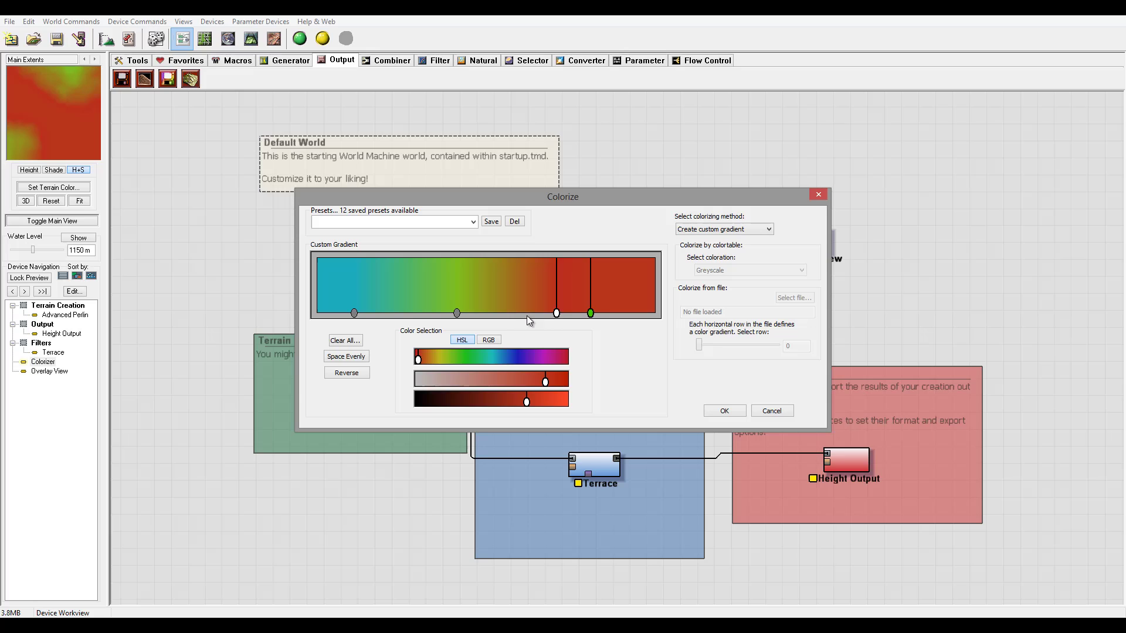
pyautogui.moveTo(557, 314); pyautogui.dragTo(536, 314)
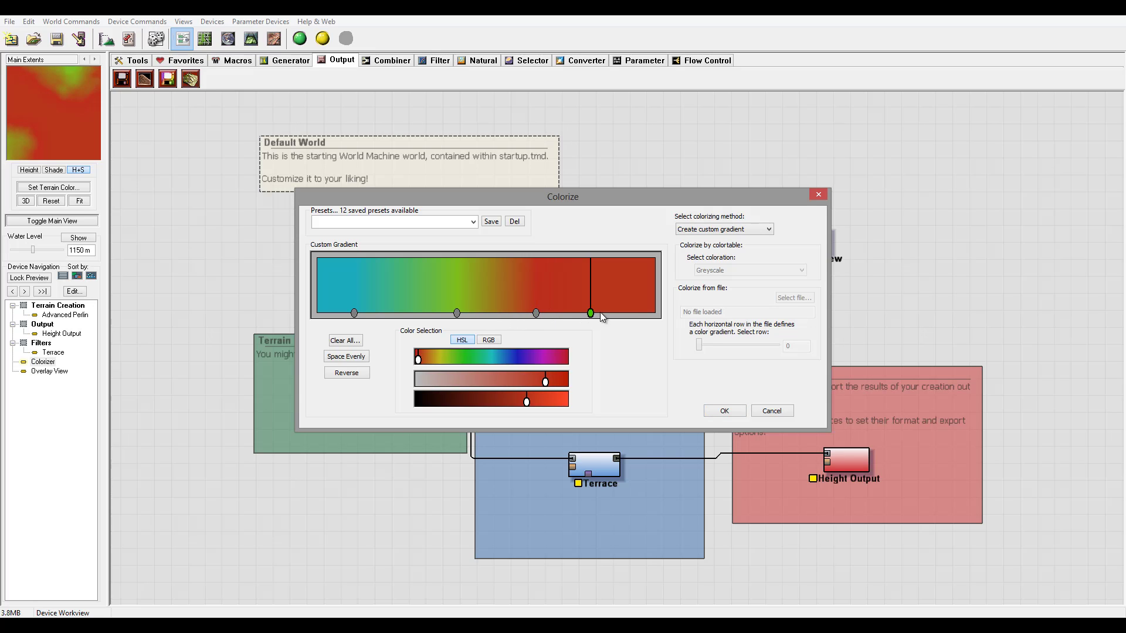
# Space the gradient stops evenly and reverse the gradient twice, keeping its direction.
pyautogui.click(353, 357)
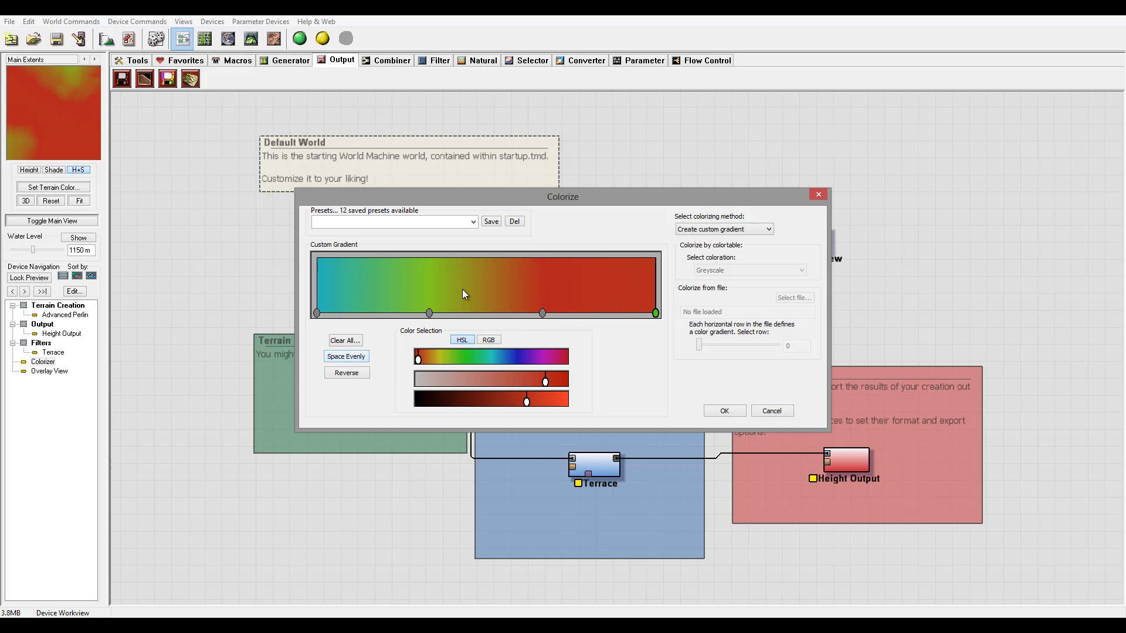
pyautogui.click(339, 374)
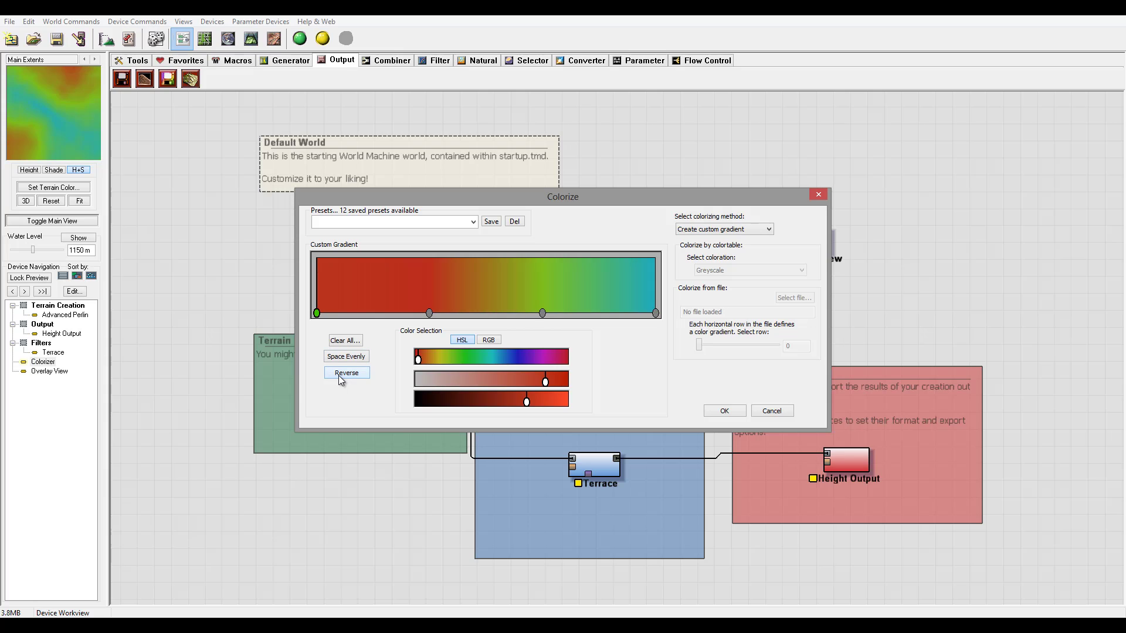
pyautogui.click(339, 374)
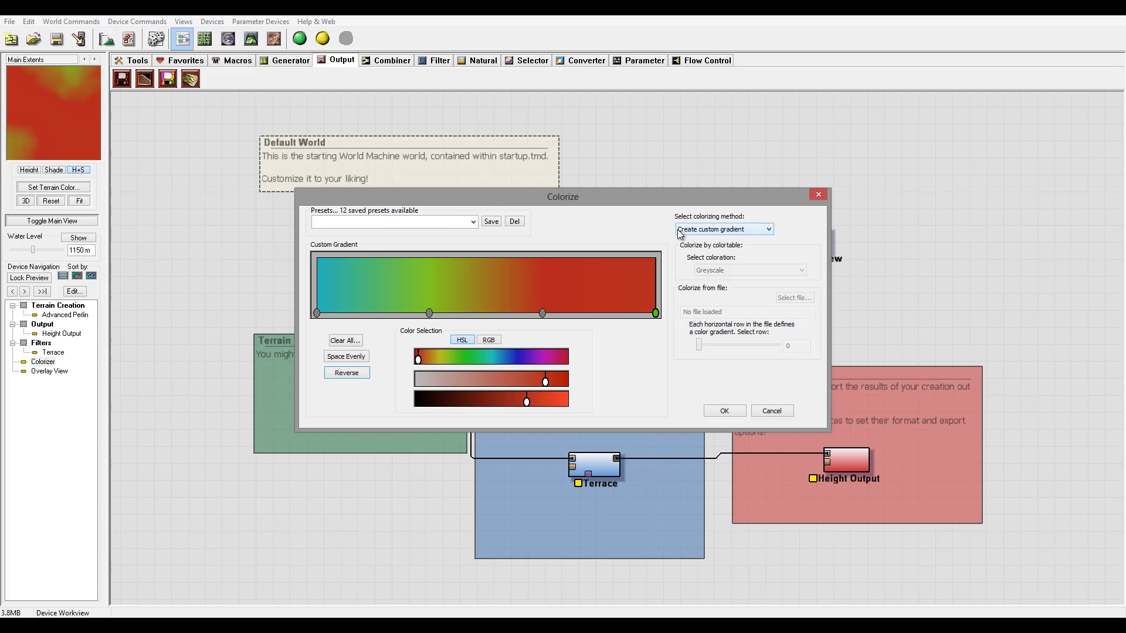
# Set the colorizing method to Import by colortable with the Woodlands & Mountains coloration.
pyautogui.click(769, 230)
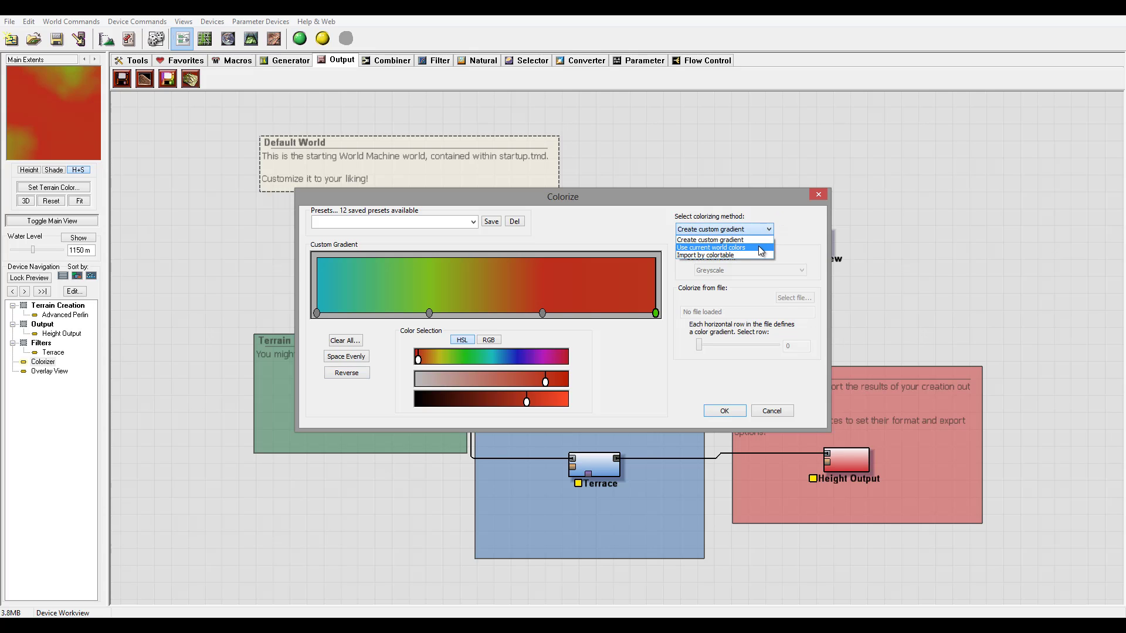
pyautogui.click(759, 248)
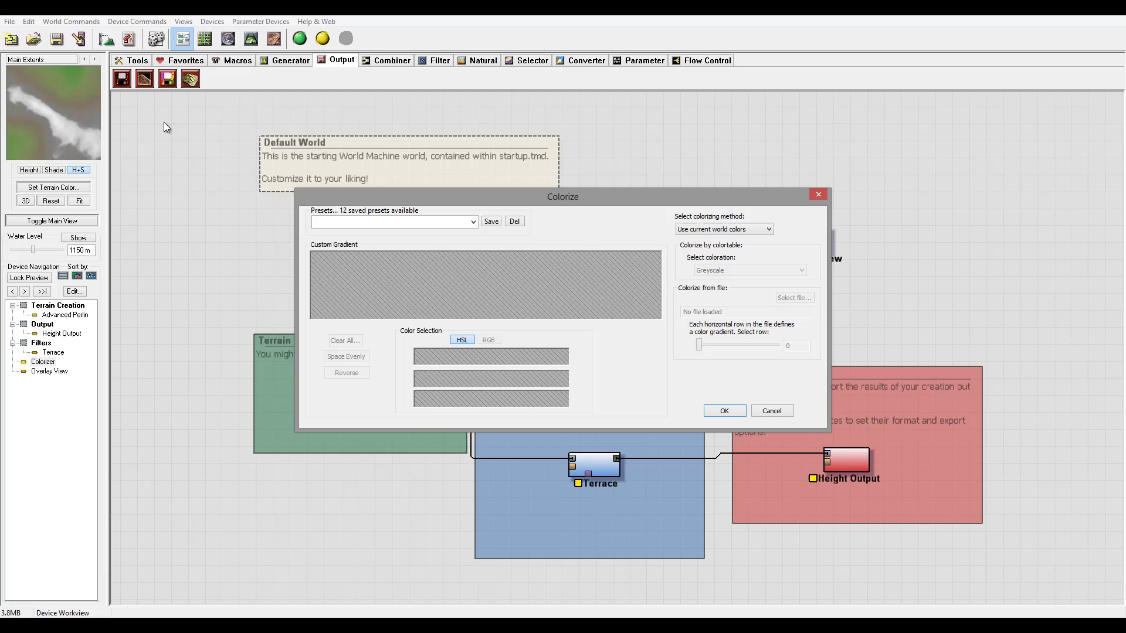
pyautogui.click(763, 231)
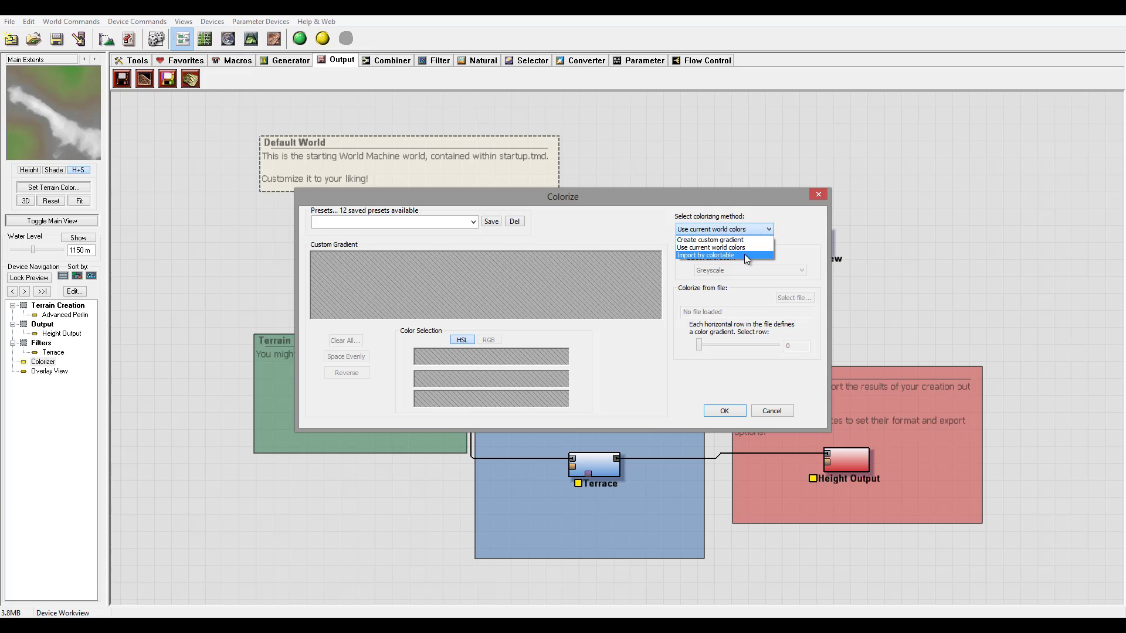
pyautogui.click(809, 245)
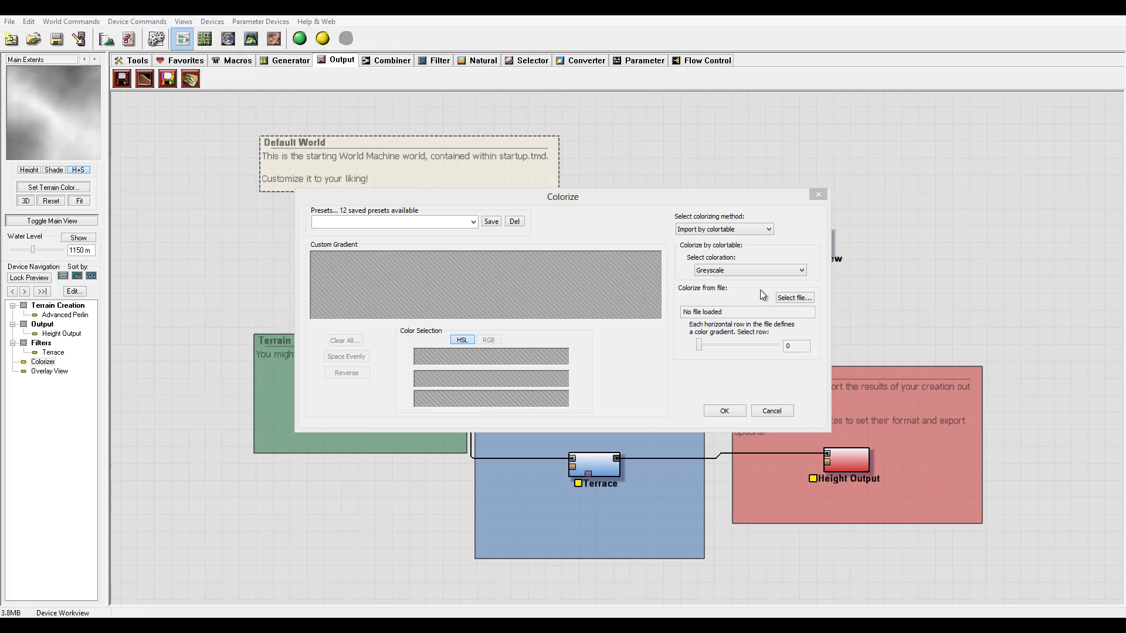
pyautogui.click(775, 269)
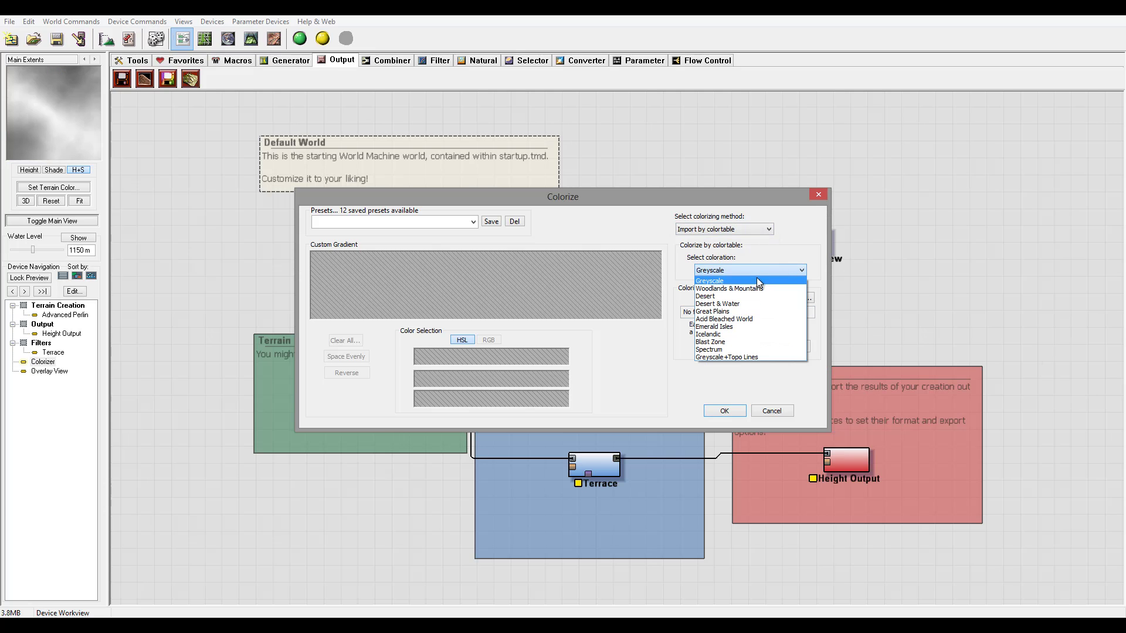
pyautogui.click(754, 289)
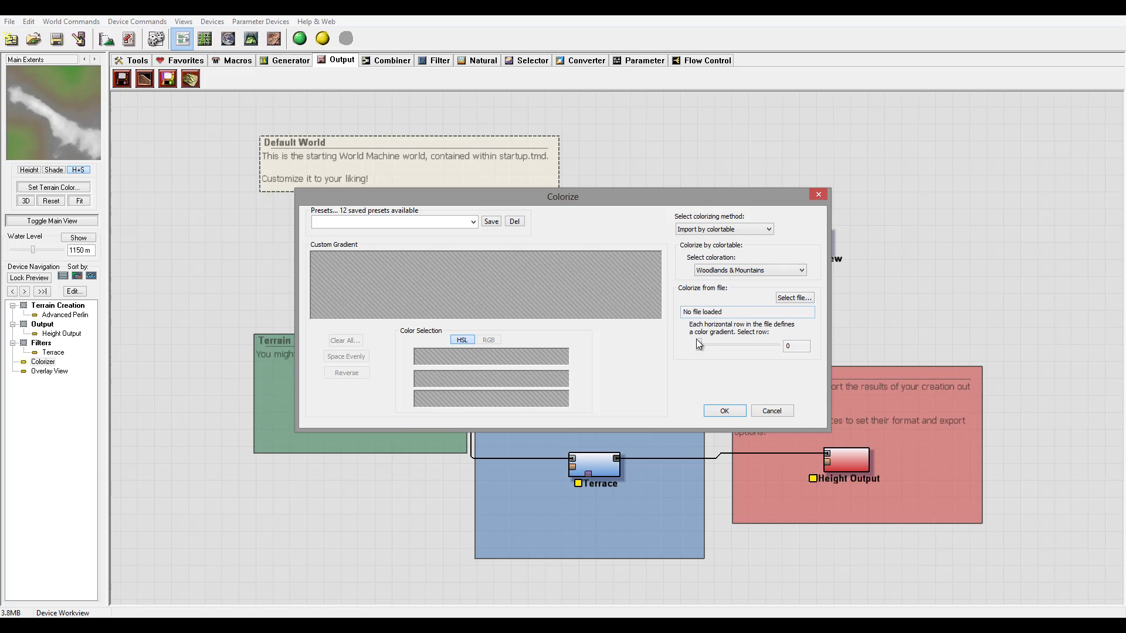
pyautogui.click(726, 346)
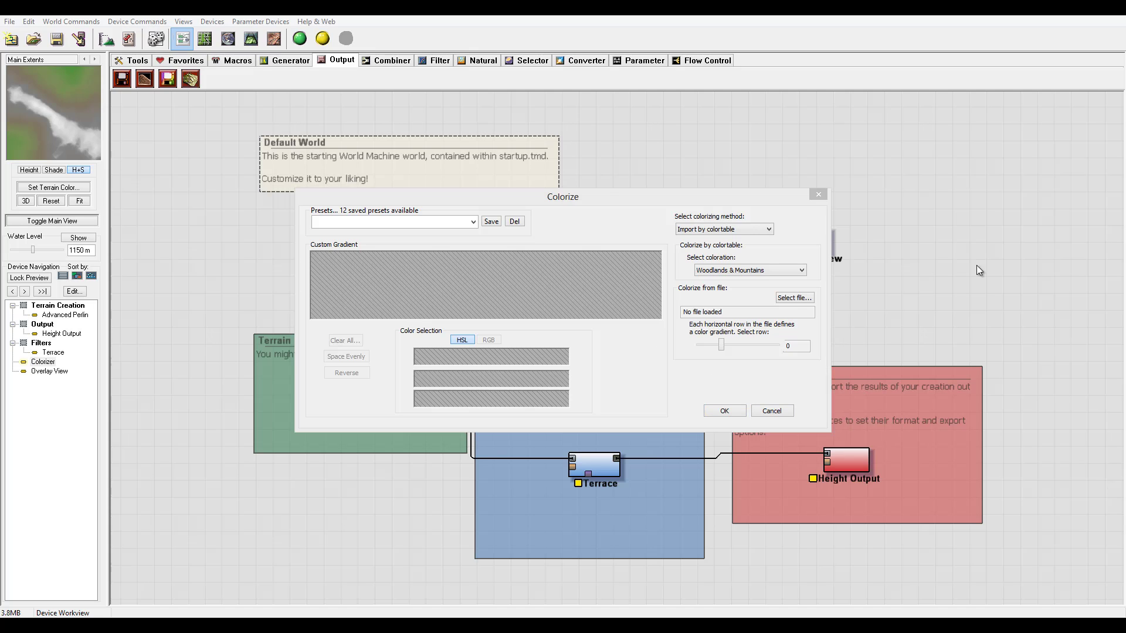
# Close the Colorizer settings and delete both the Colorizer and Overlay View.
pyautogui.click(725, 411)
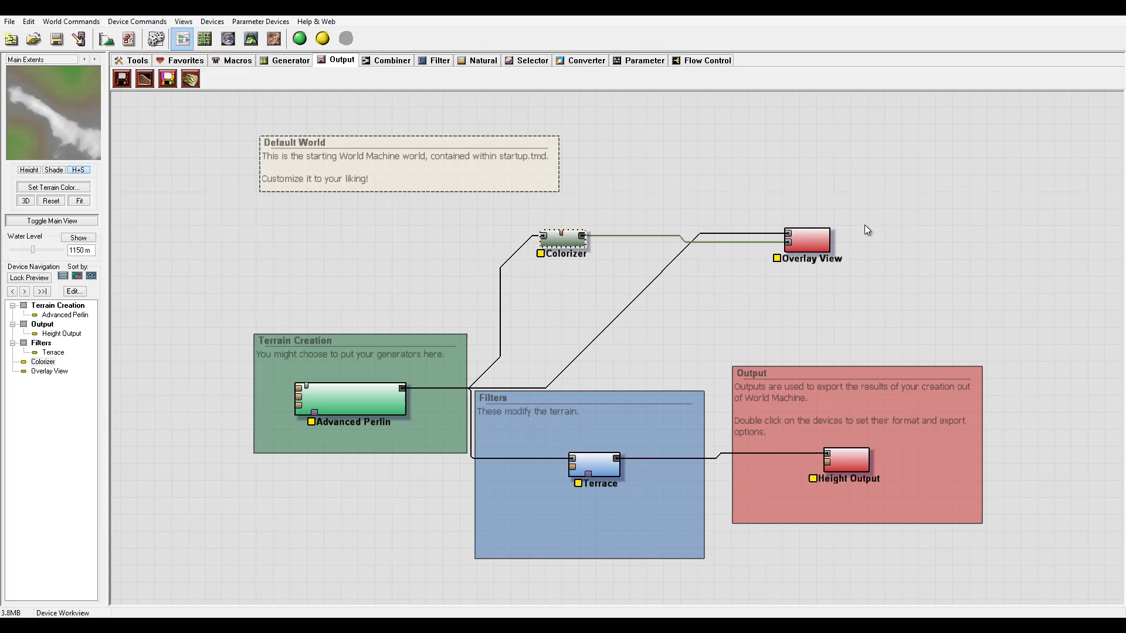
pyautogui.moveTo(908, 181); pyautogui.dragTo(528, 309)
pyautogui.press('Delete')
pyautogui.press('Return')
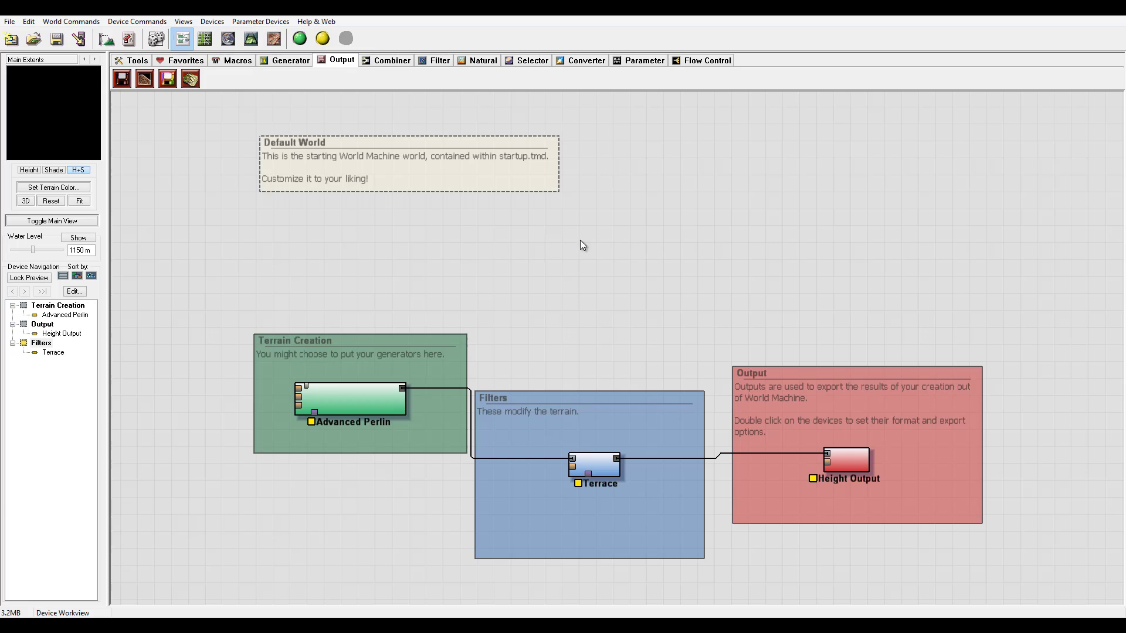
# Place a Normal-Map Maker, wire Advanced Perlin into it, and preview its normal map.
pyautogui.click(531, 61)
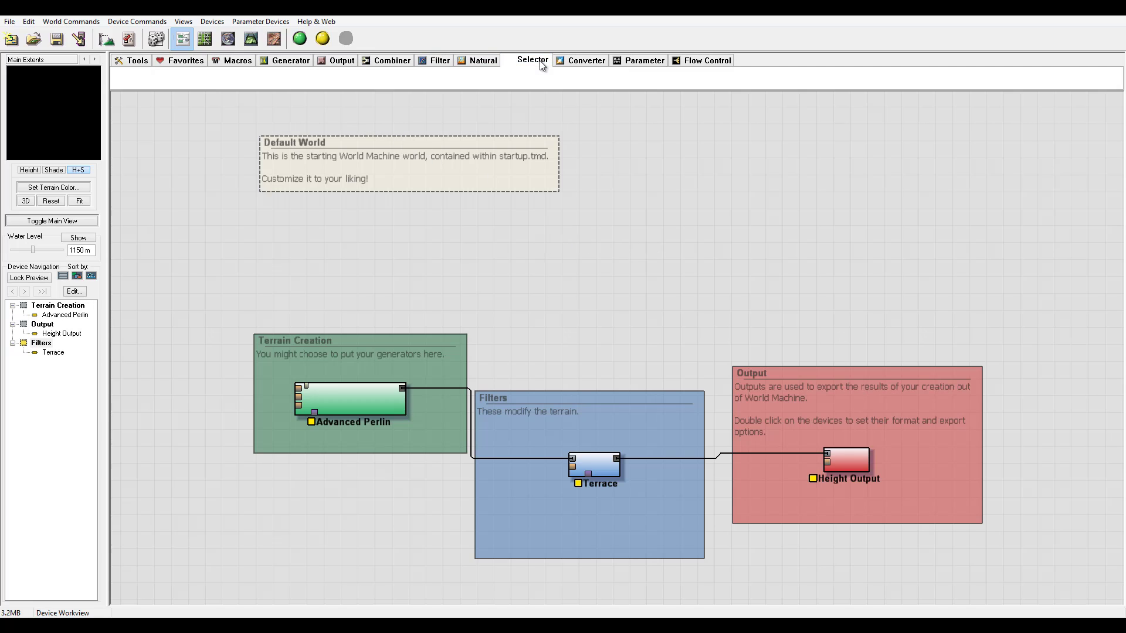
pyautogui.click(583, 62)
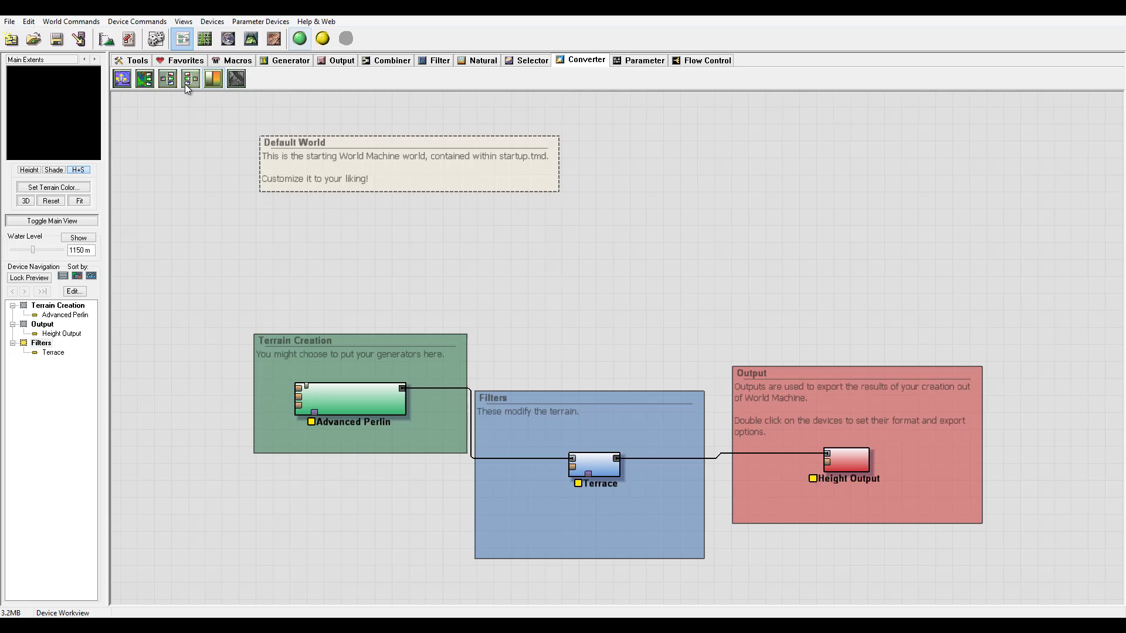
pyautogui.click(122, 79)
pyautogui.click(557, 269)
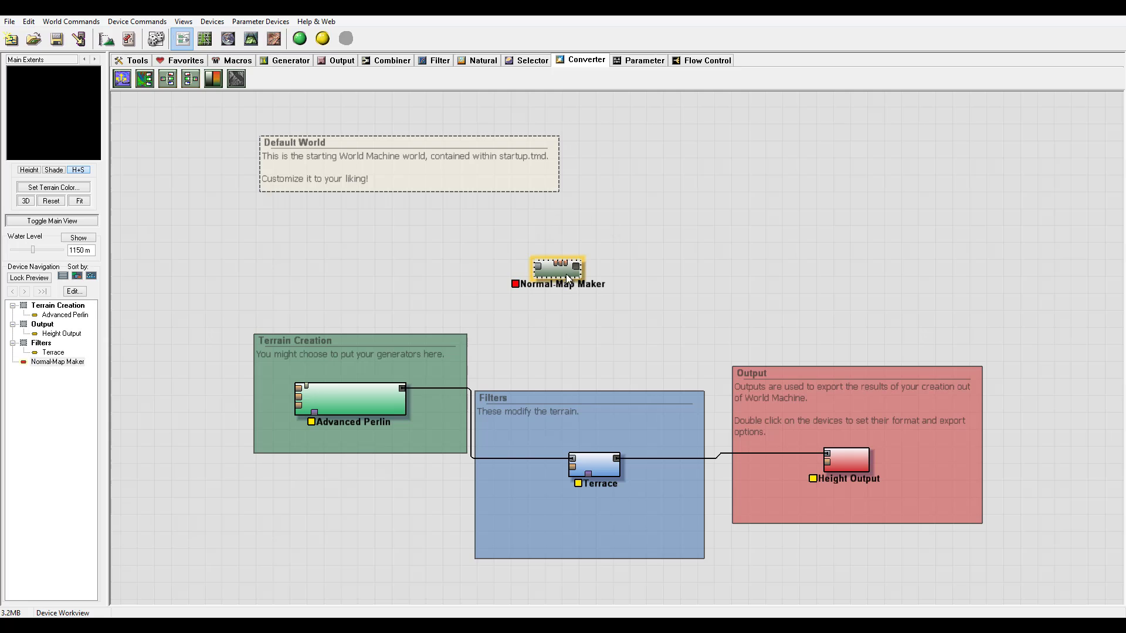
pyautogui.moveTo(566, 275); pyautogui.dragTo(588, 284)
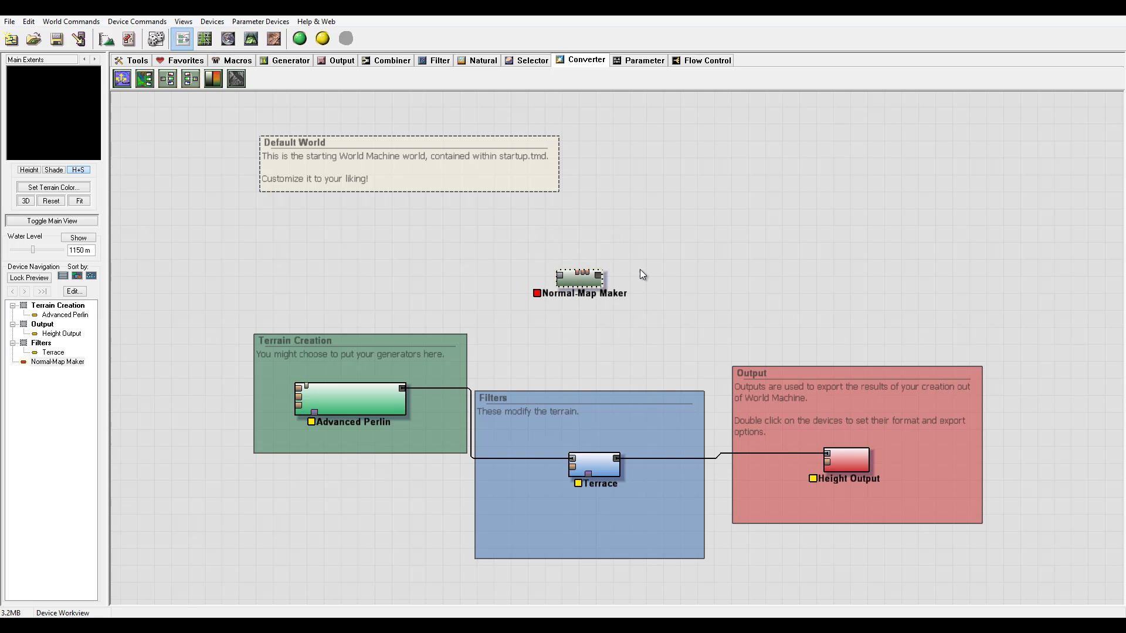
pyautogui.moveTo(402, 388); pyautogui.dragTo(560, 276)
pyautogui.click(578, 278)
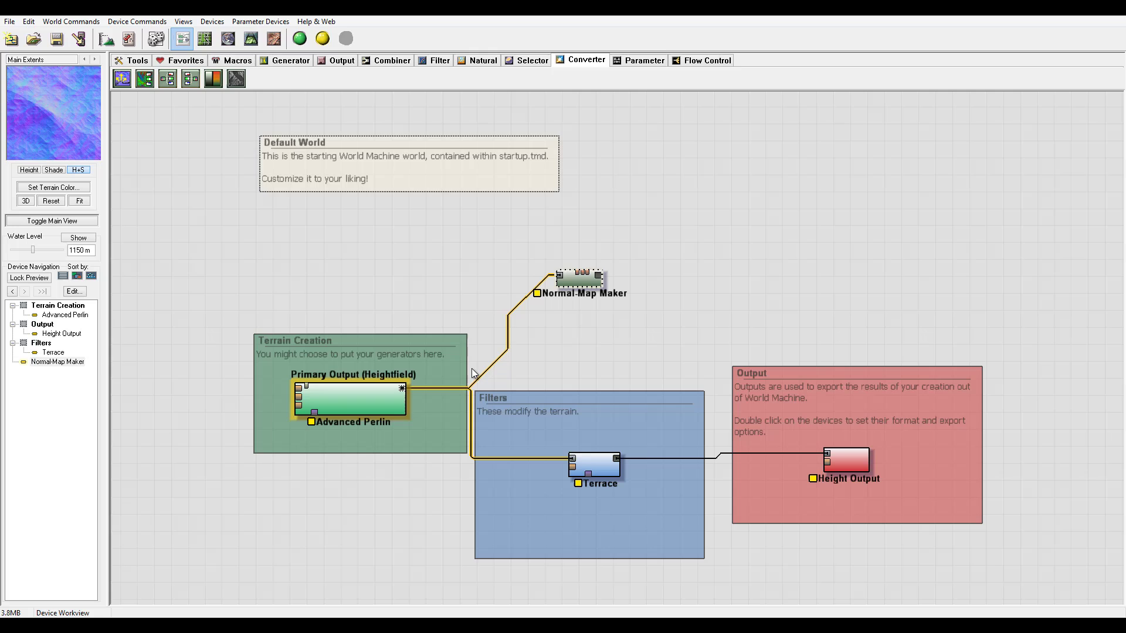
# Keep the Normal-Map Maker's R=X, G=Y, B=Z encoding with both flips off, then delete it.
pyautogui.doubleClick(579, 279)
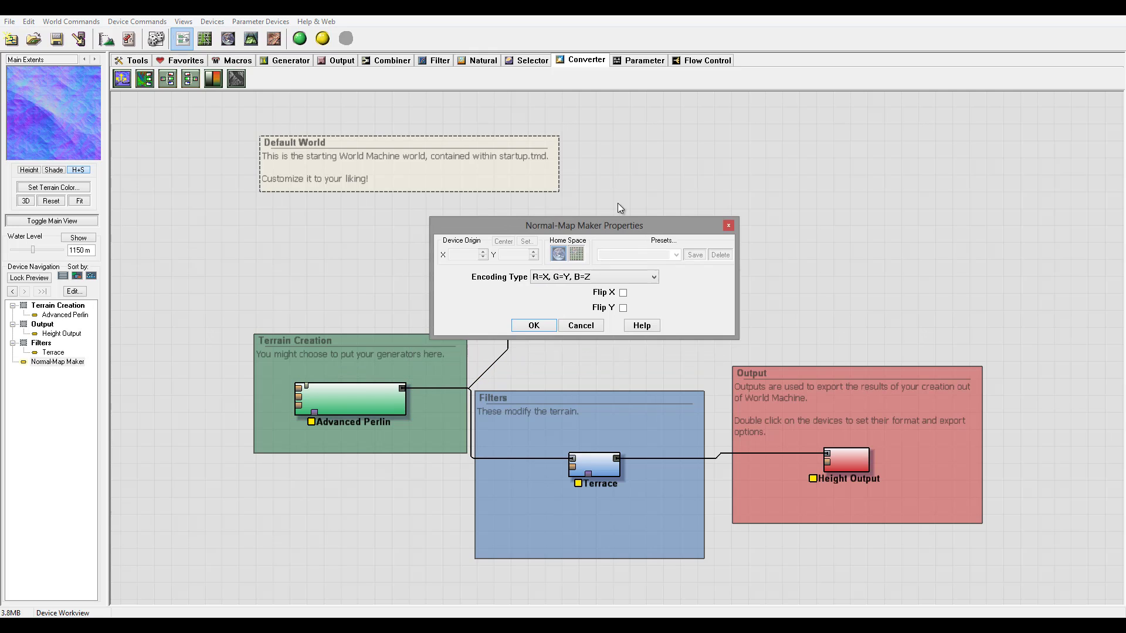
pyautogui.click(659, 221)
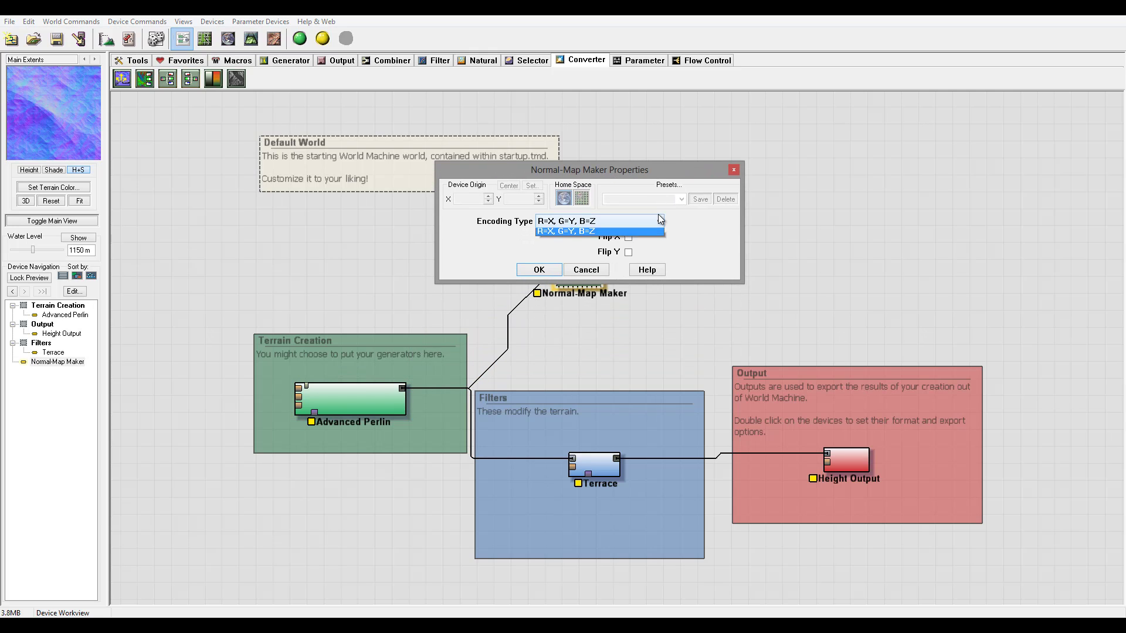
pyautogui.click(704, 221)
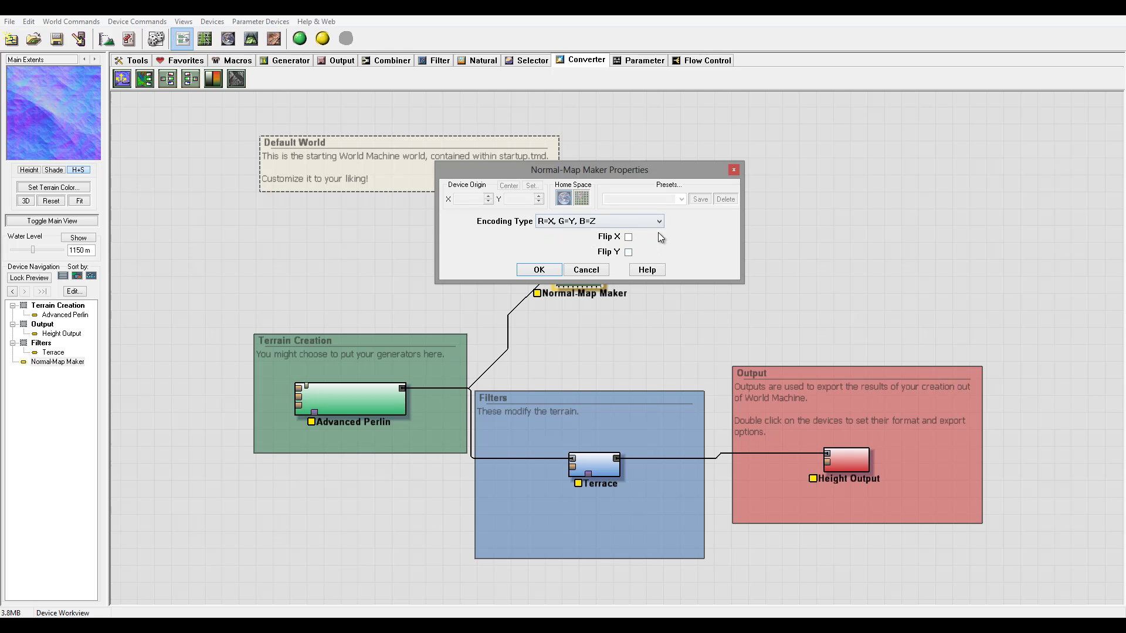
pyautogui.click(628, 237)
pyautogui.click(628, 254)
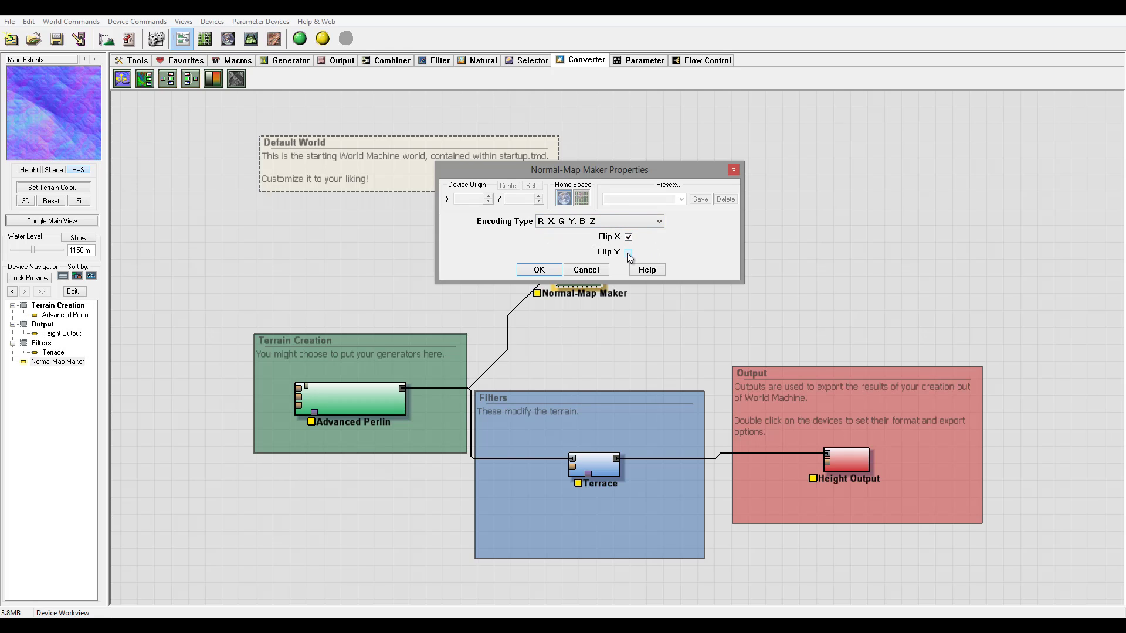
pyautogui.click(628, 237)
pyautogui.click(629, 253)
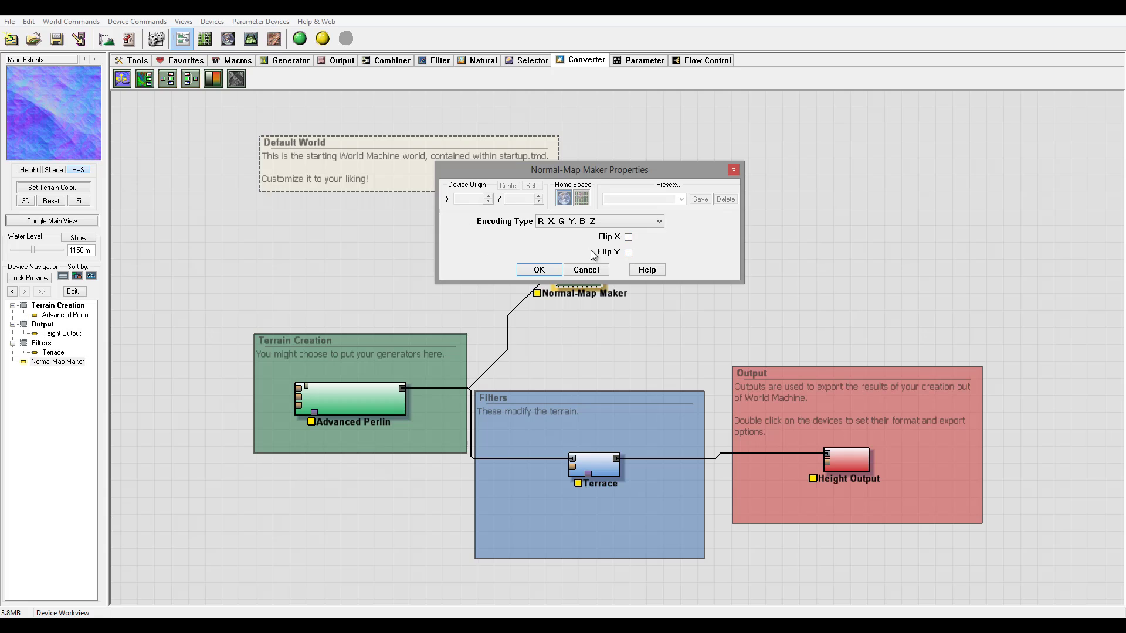
pyautogui.click(537, 270)
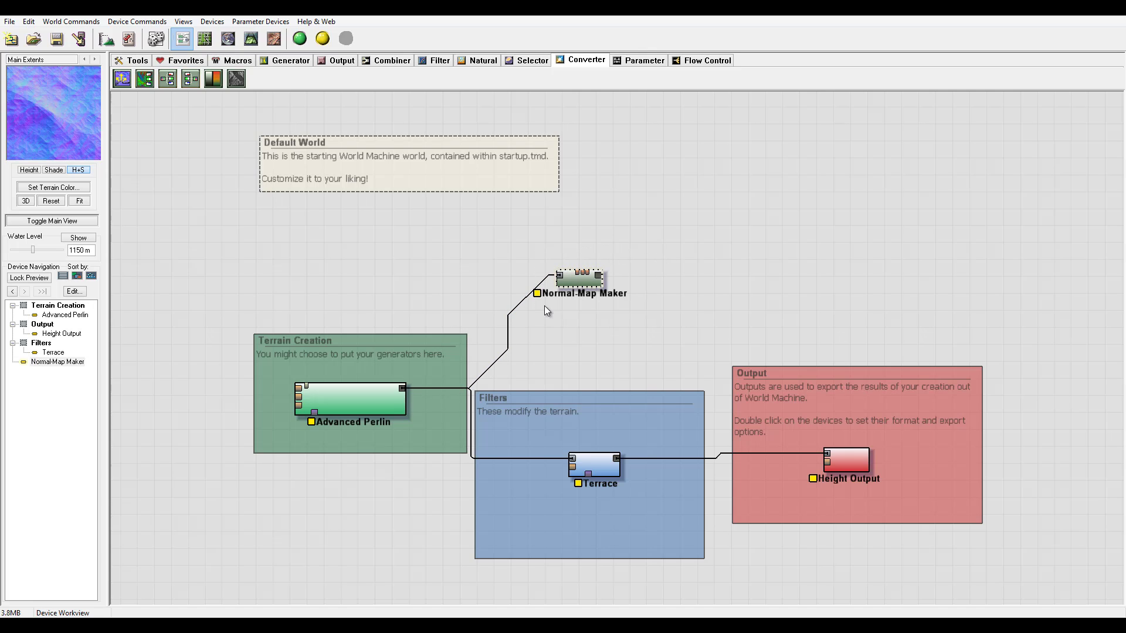
pyautogui.press('Delete')
# Finish removing the Normal-Map Maker, add a Splat Converter with Equal priority, then delete it.
pyautogui.click(598, 342)
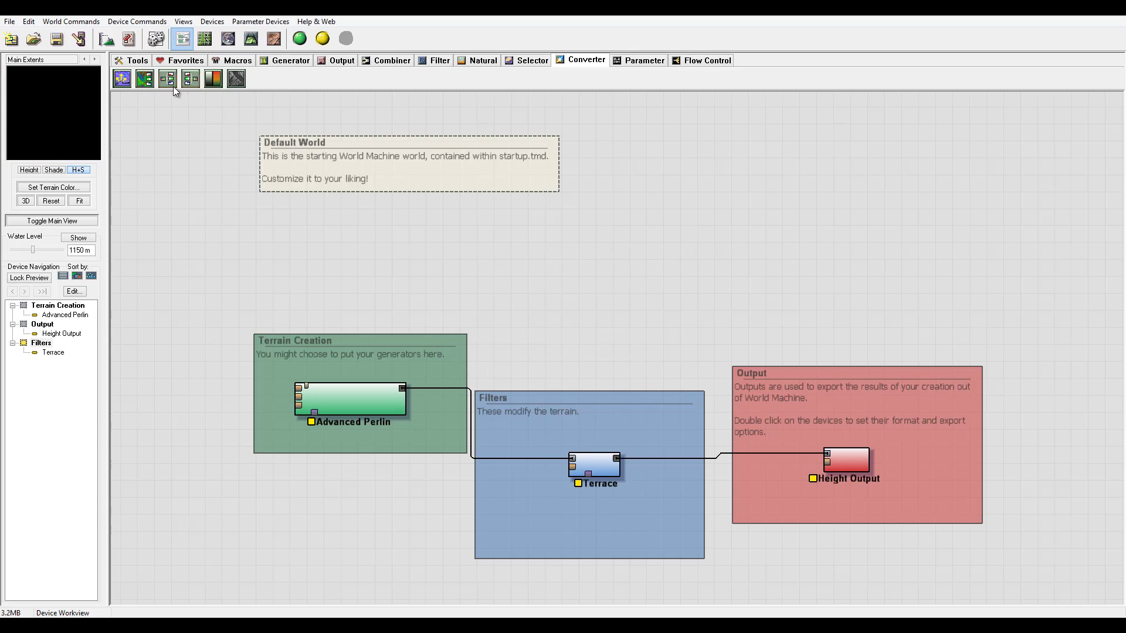
pyautogui.moveTo(145, 79); pyautogui.dragTo(563, 271)
pyautogui.doubleClick(556, 276)
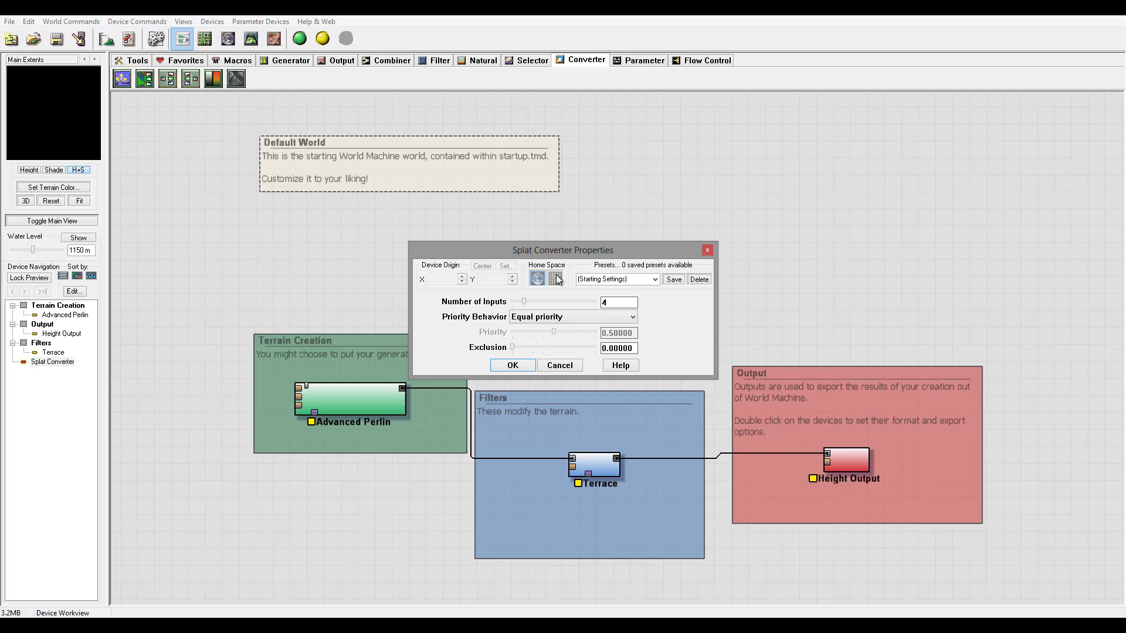
pyautogui.moveTo(568, 255); pyautogui.dragTo(775, 158)
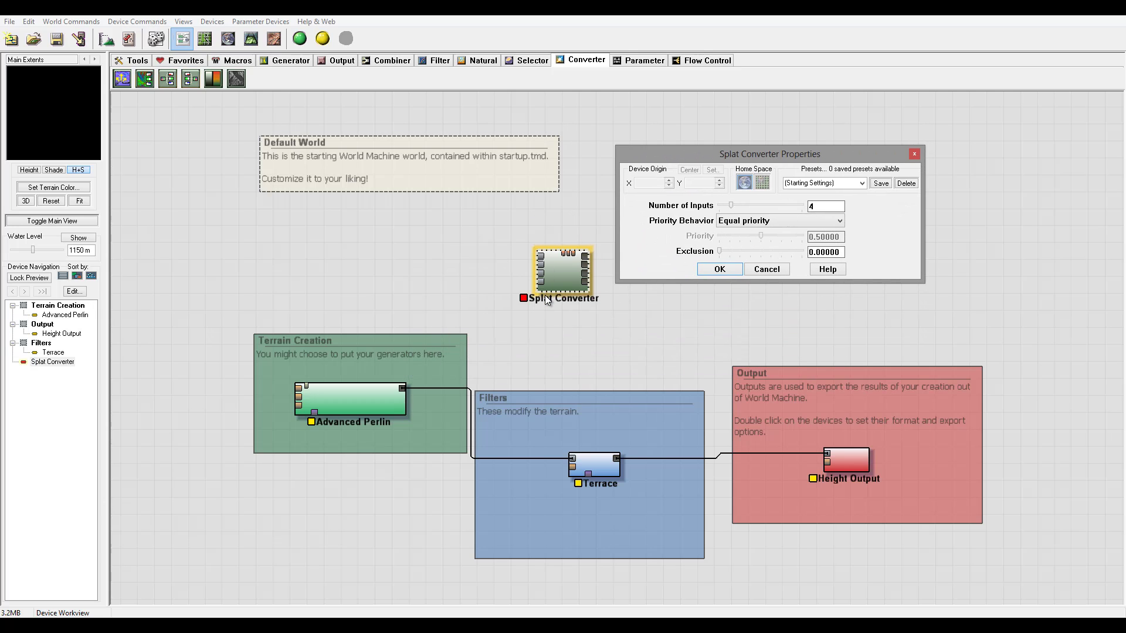
pyautogui.click(755, 221)
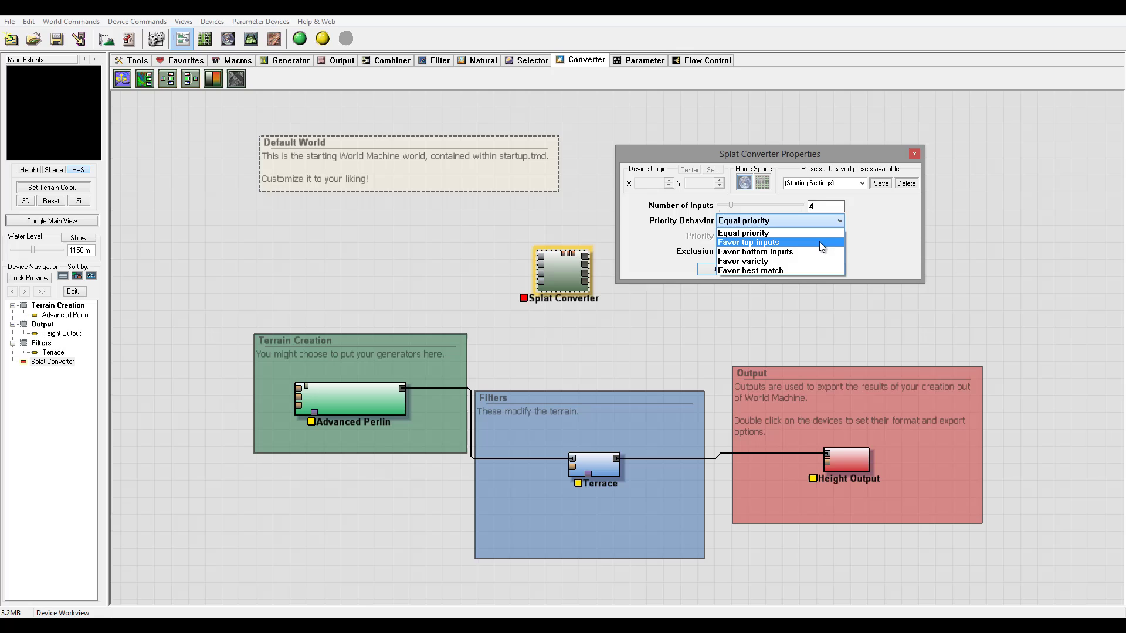
pyautogui.click(851, 238)
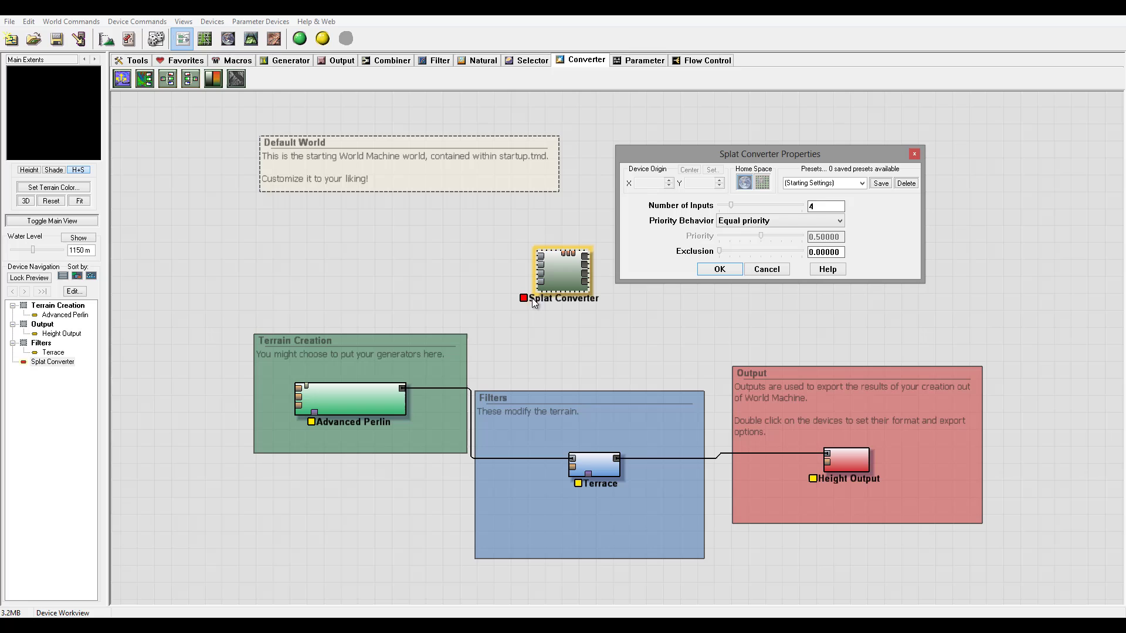
pyautogui.click(732, 269)
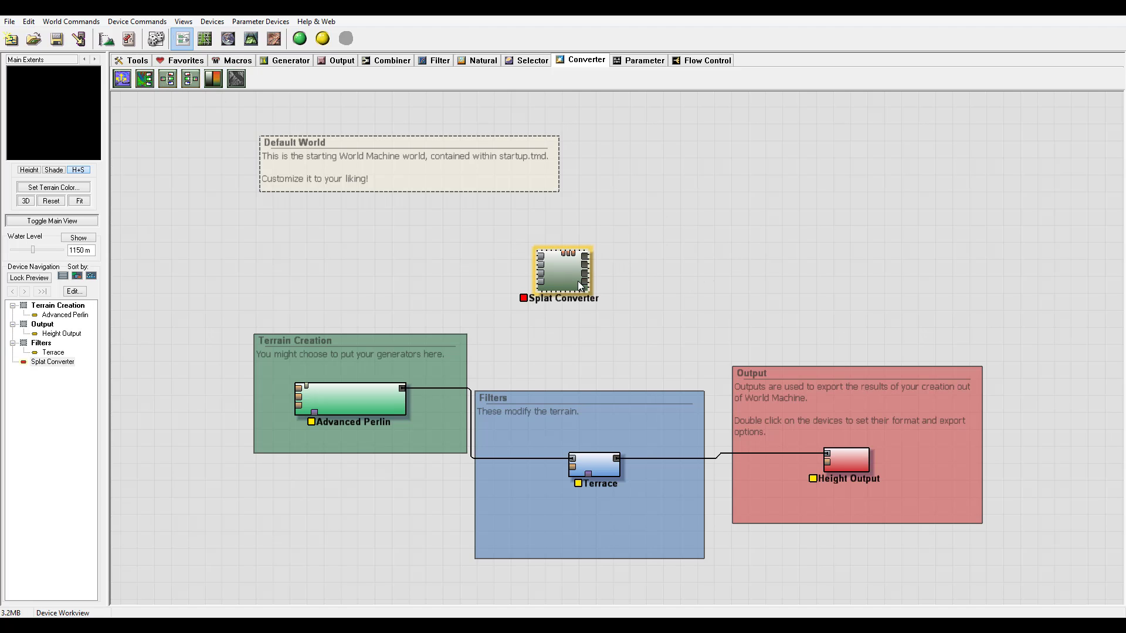
pyautogui.press('Delete')
# Remove the Splat Converter and add a Channel Splitter set to Hue / Saturation / Brightness.
pyautogui.click(600, 341)
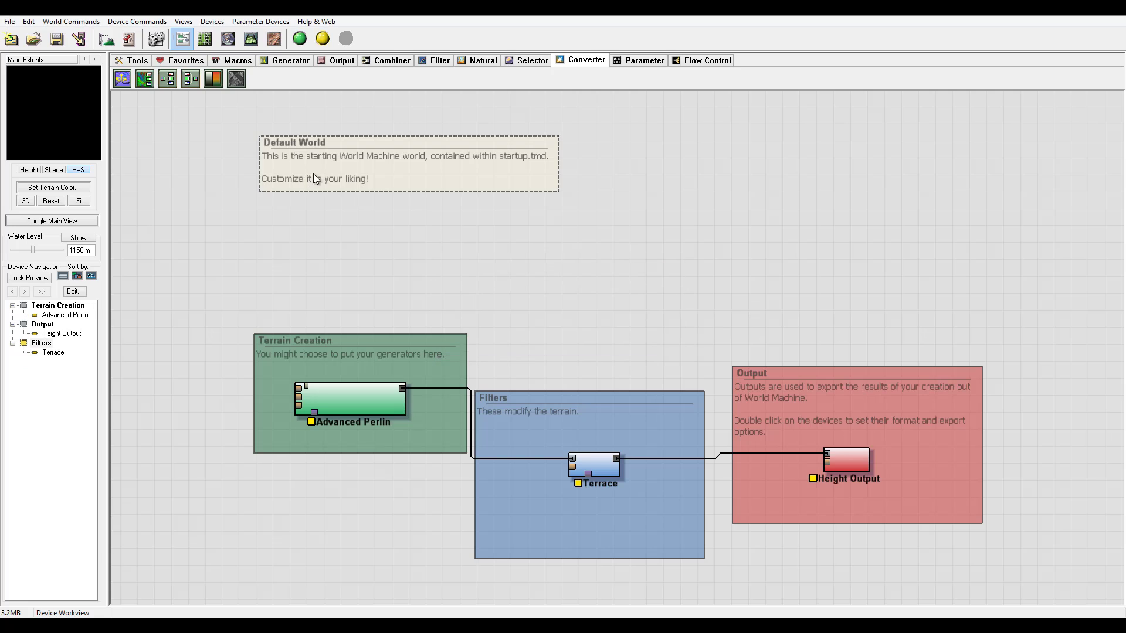
pyautogui.click(175, 83)
pyautogui.click(550, 259)
pyautogui.doubleClick(547, 259)
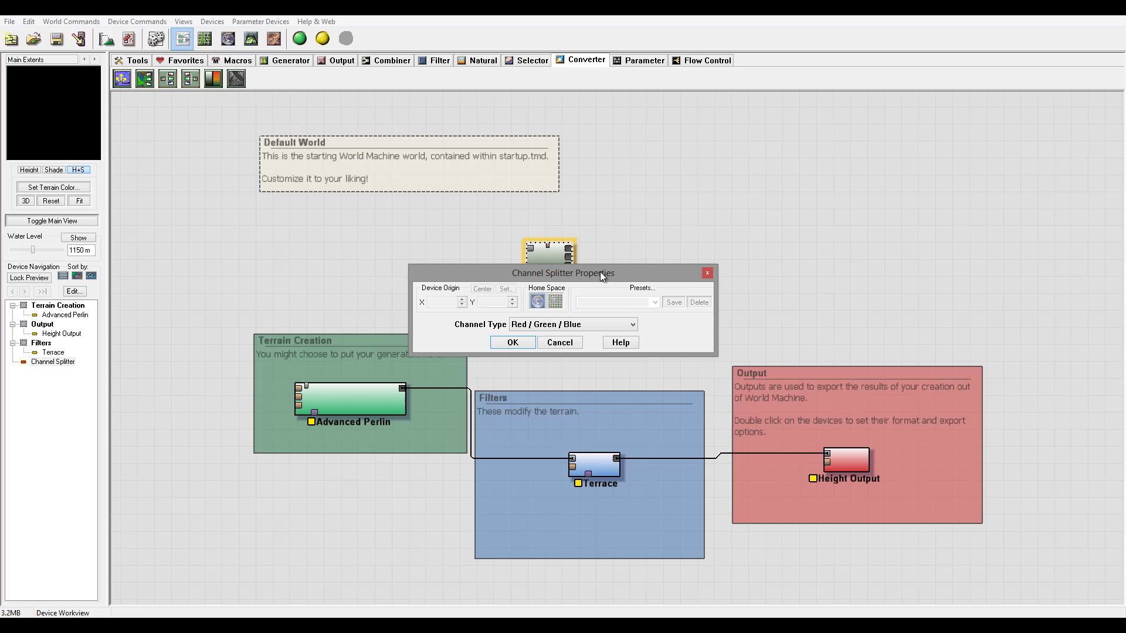
pyautogui.click(548, 324)
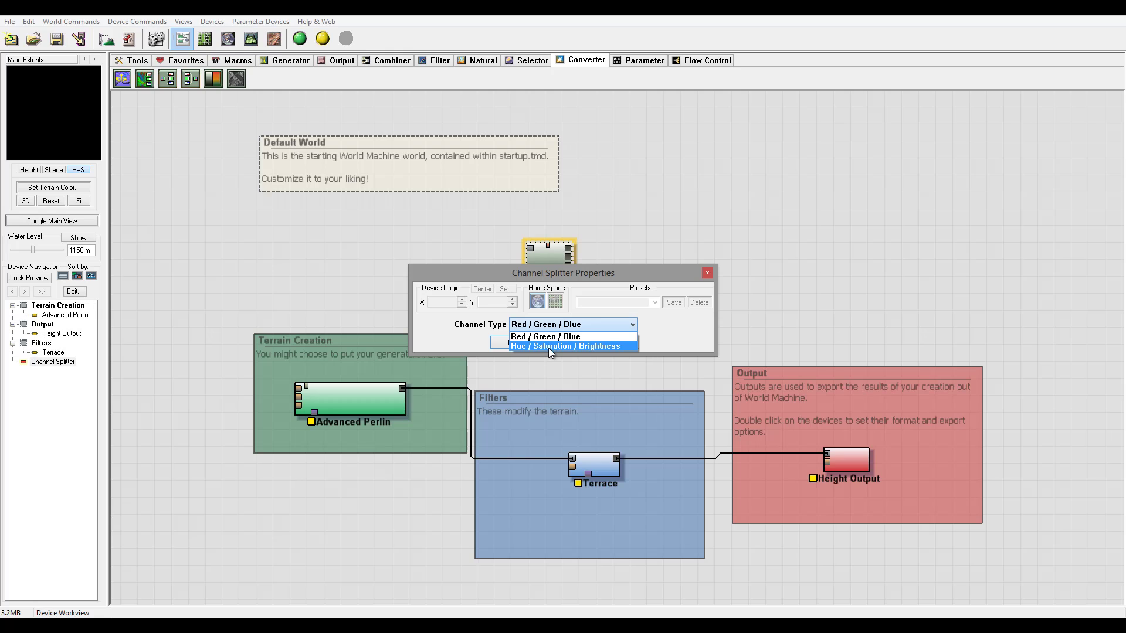
pyautogui.click(548, 347)
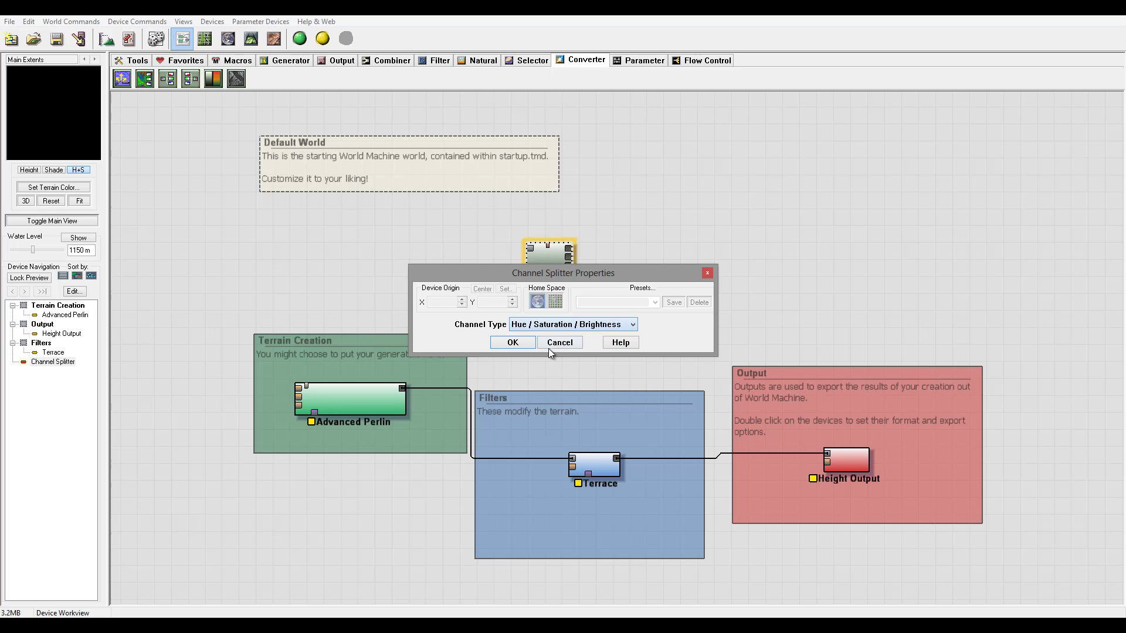
pyautogui.click(520, 343)
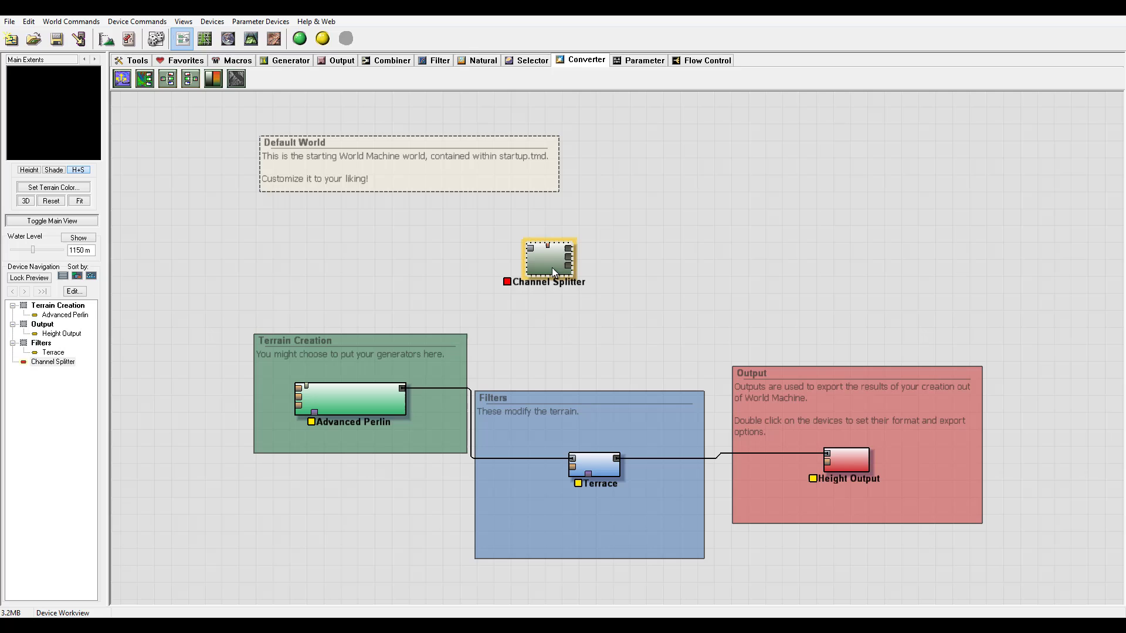
pyautogui.doubleClick(551, 268)
pyautogui.click(512, 343)
# Swap the Channel Splitter for a Channel Combiner kept at Red / Green / Blue, then delete it.
pyautogui.press('Delete')
pyautogui.click(600, 345)
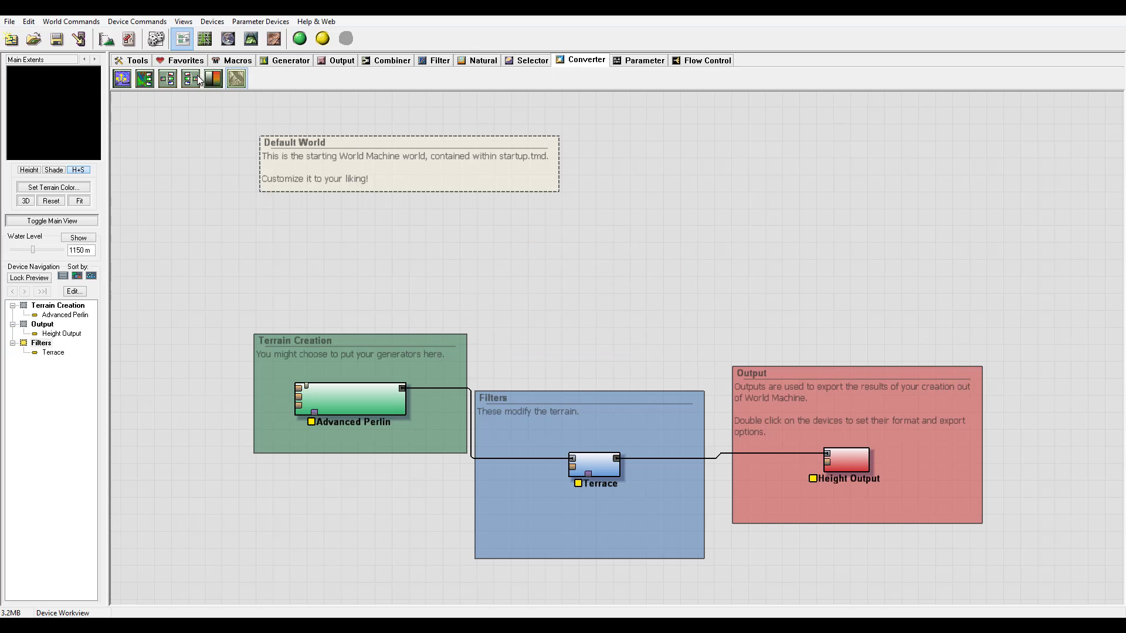
pyautogui.click(184, 76)
pyautogui.click(506, 251)
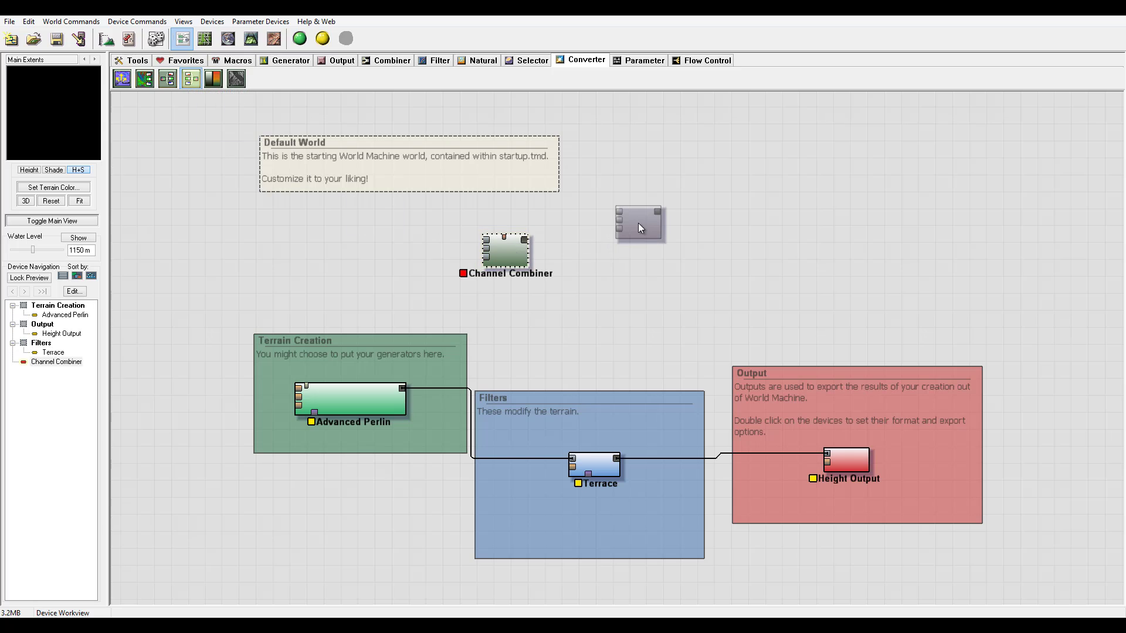
pyautogui.doubleClick(505, 255)
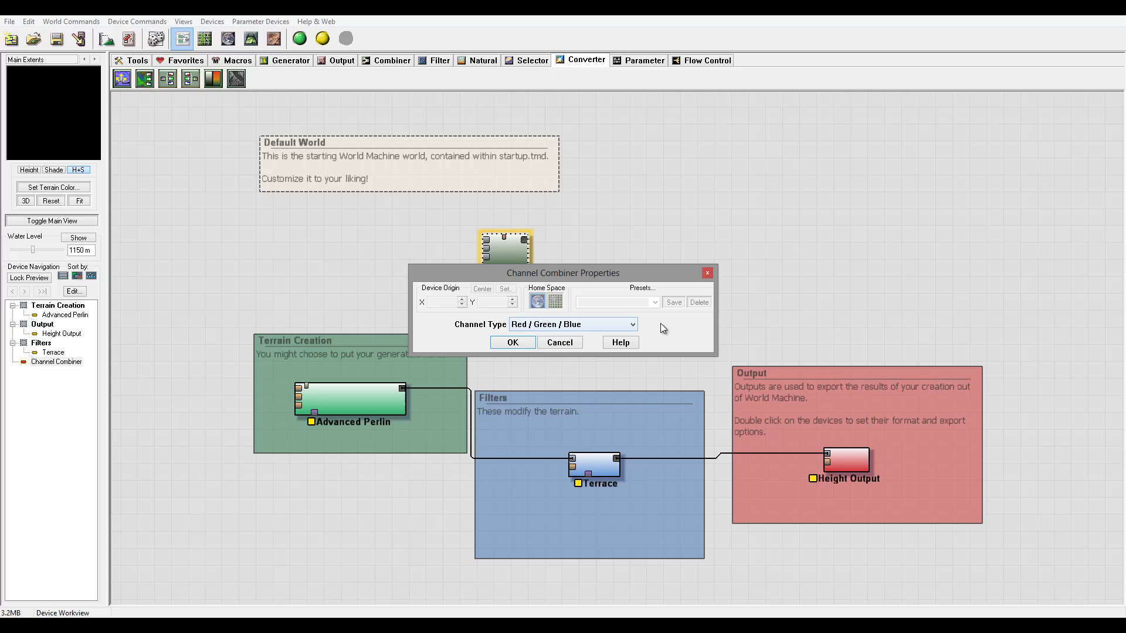
pyautogui.click(579, 322)
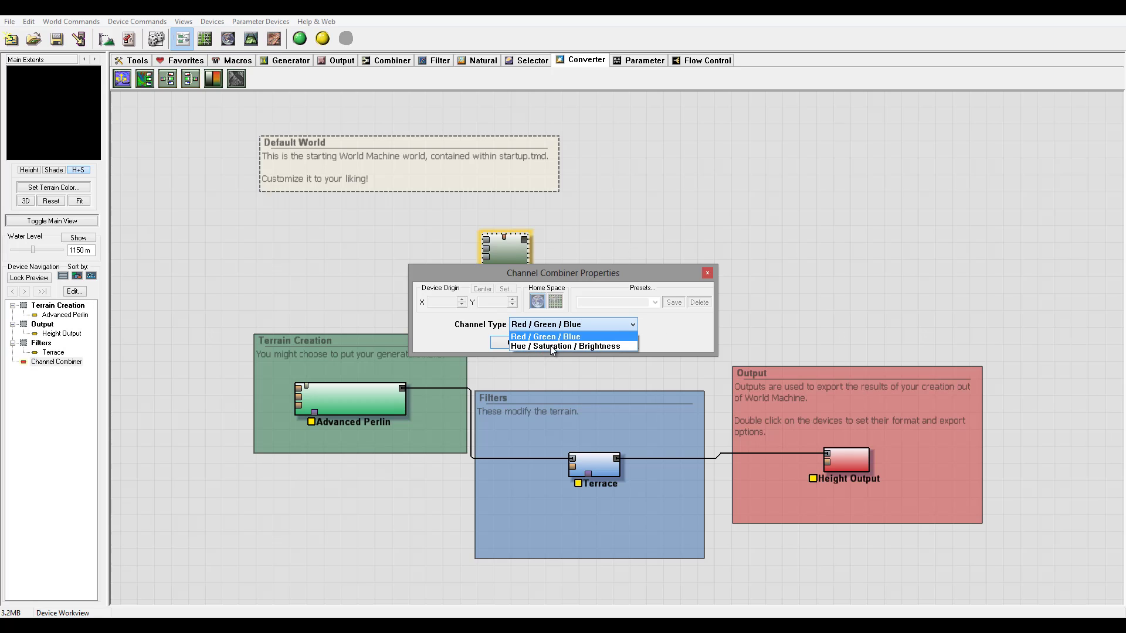
pyautogui.click(557, 337)
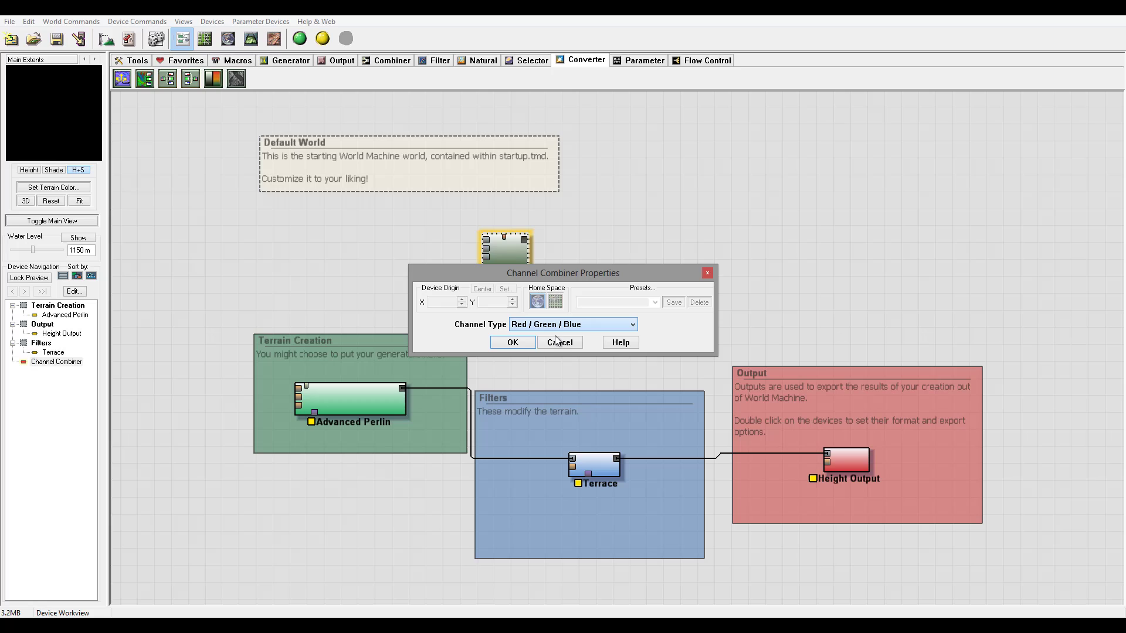
pyautogui.click(513, 343)
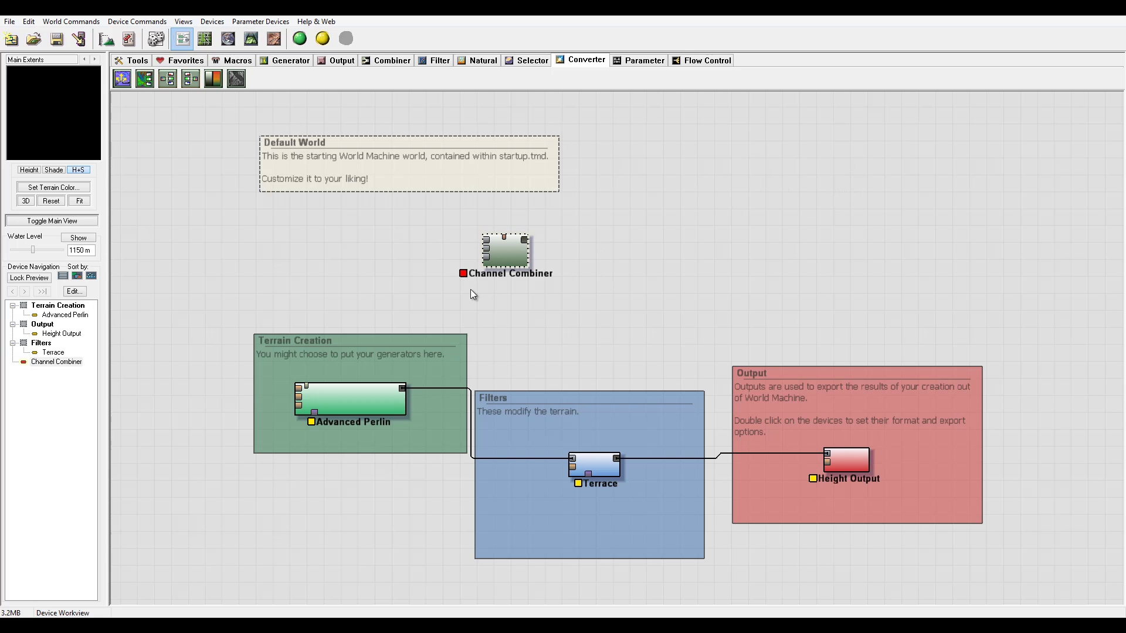
pyautogui.press('Delete')
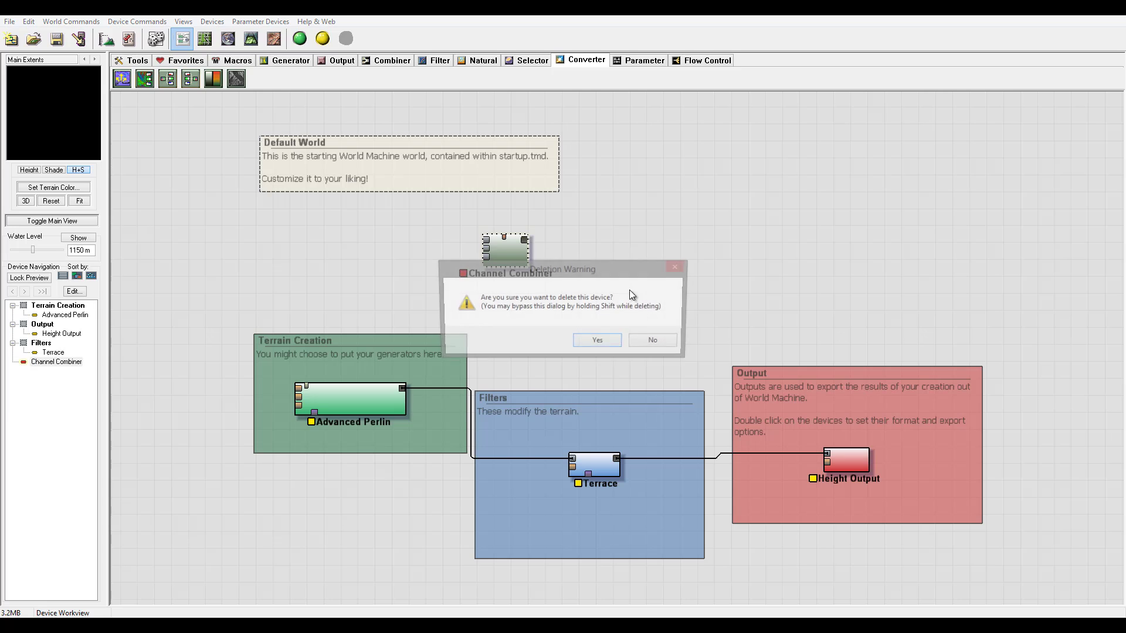
pyautogui.press('Return')
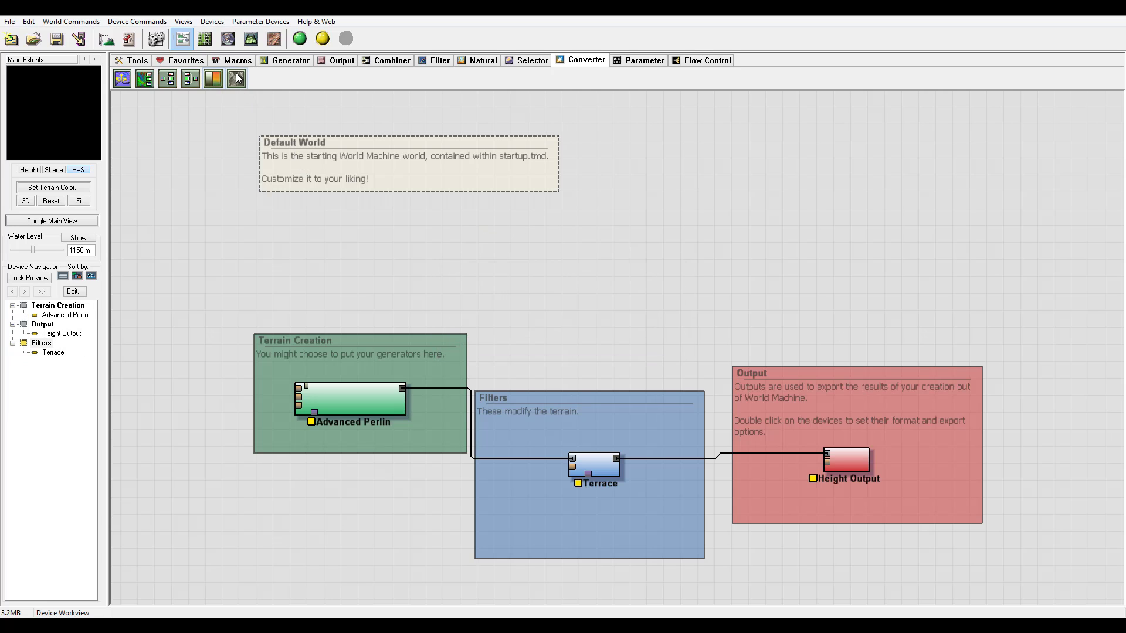
# Place a Light-Map Maker fed by Advanced Perlin and show its lighting settings beside the graph.
pyautogui.moveTo(236, 78); pyautogui.dragTo(625, 232)
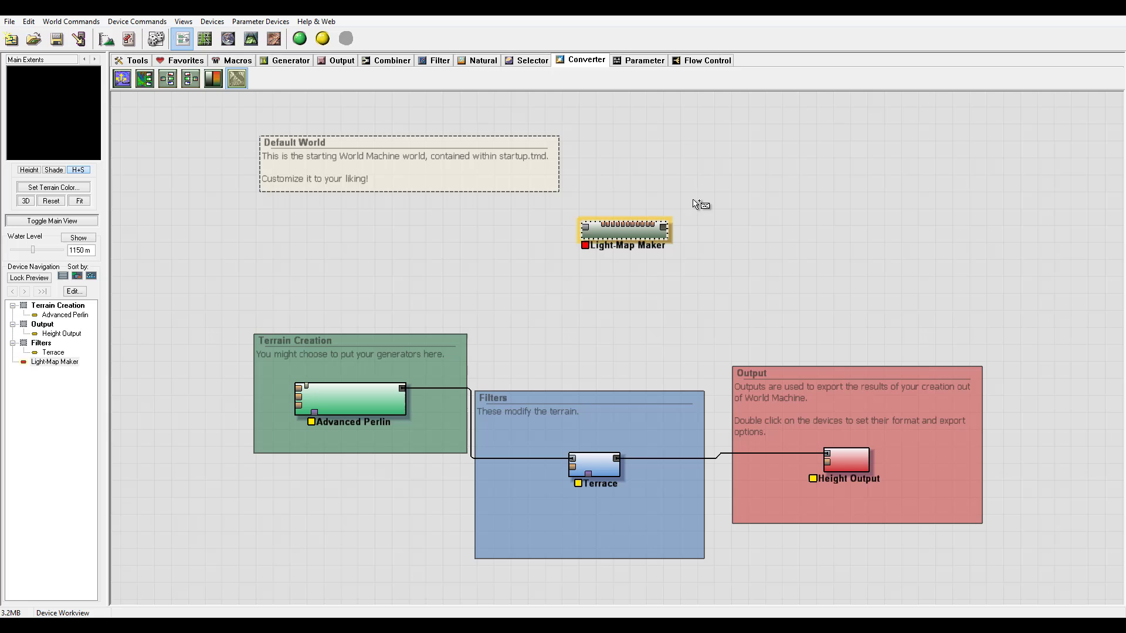
pyautogui.doubleClick(636, 232)
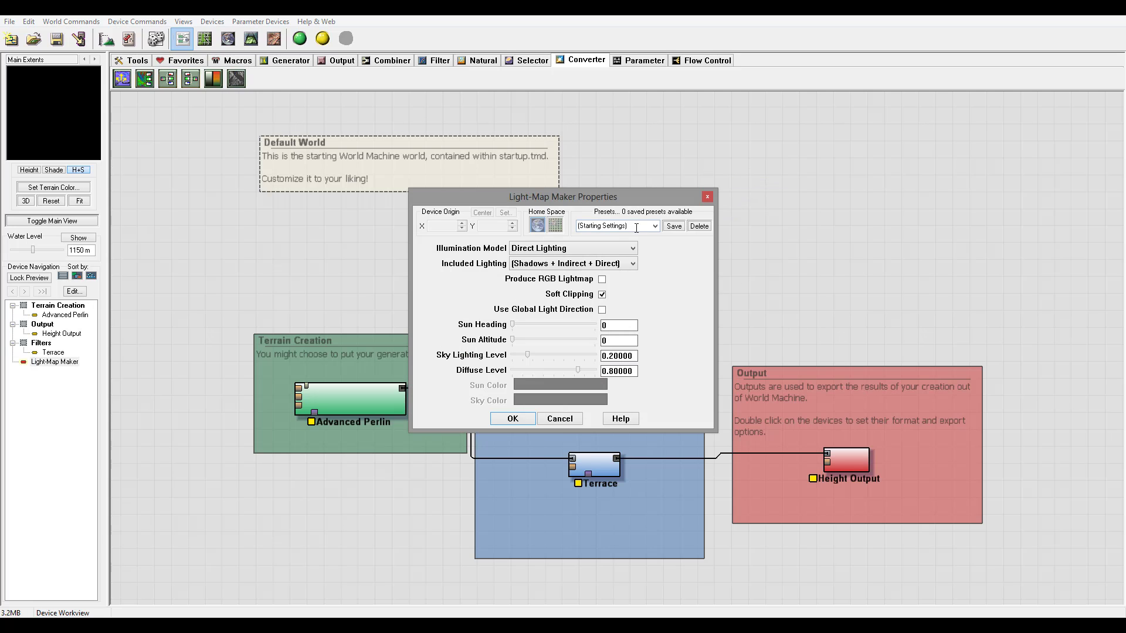
pyautogui.press('Return')
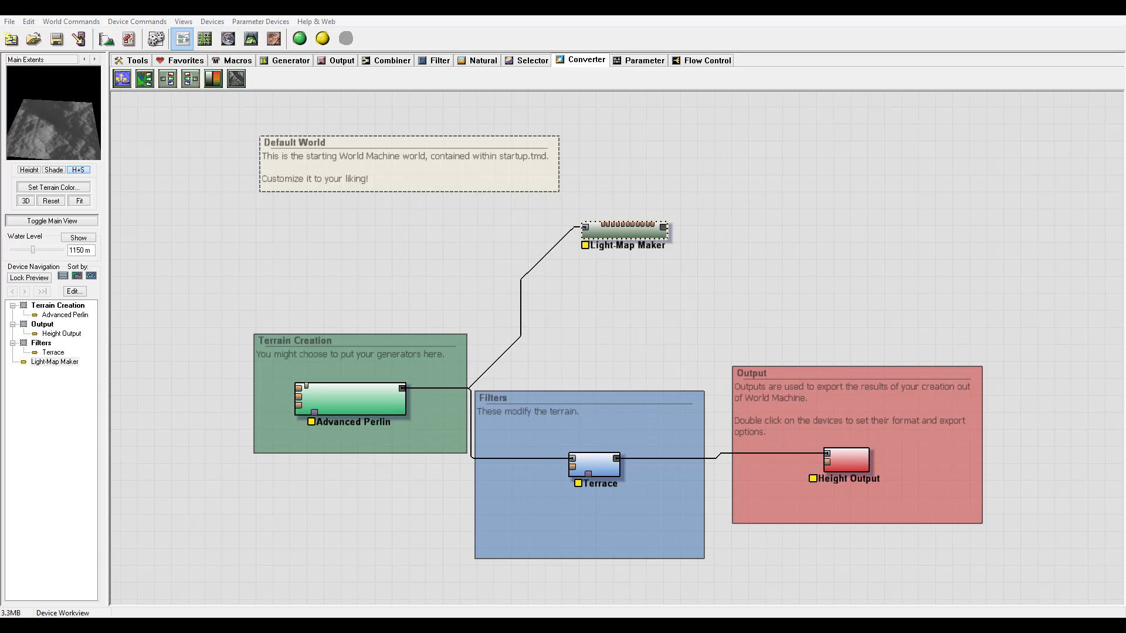
pyautogui.doubleClick(635, 232)
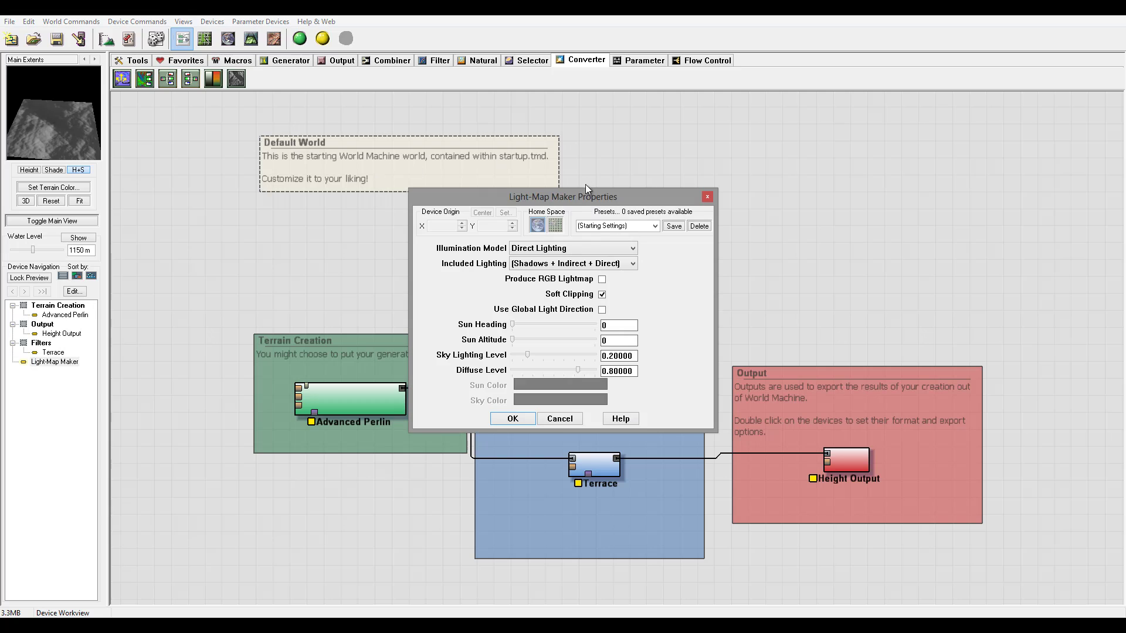
pyautogui.moveTo(586, 196); pyautogui.dragTo(698, 150)
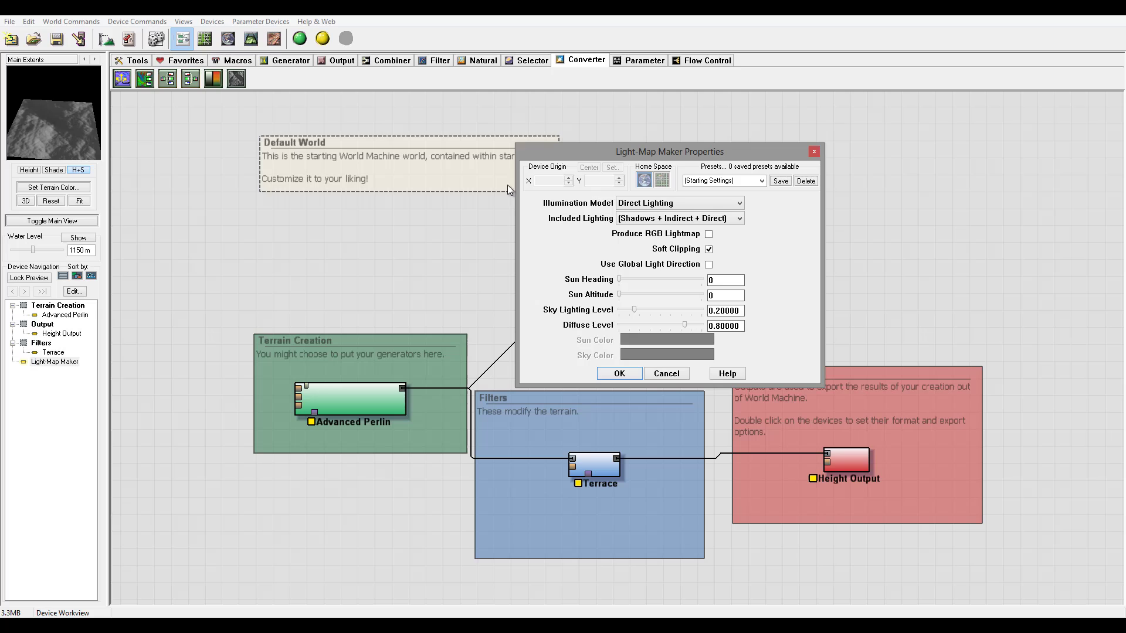
# Use Raytraced Lighting with Shadows + Indirect + Direct, leaving Produce RGB Lightmap unchecked.
pyautogui.click(724, 203)
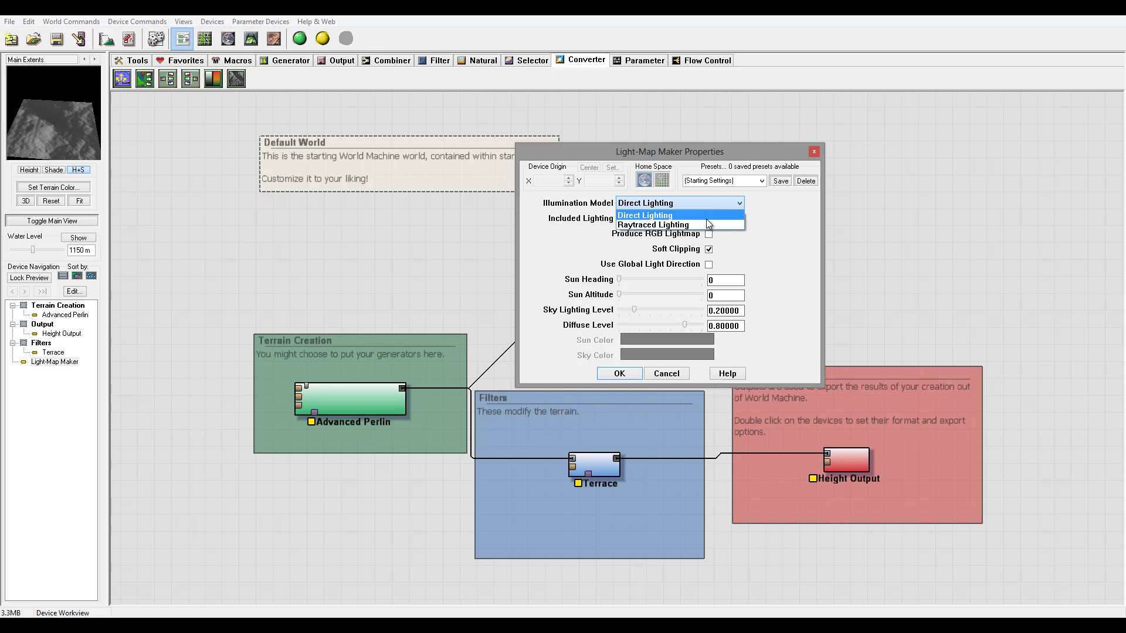
pyautogui.click(707, 224)
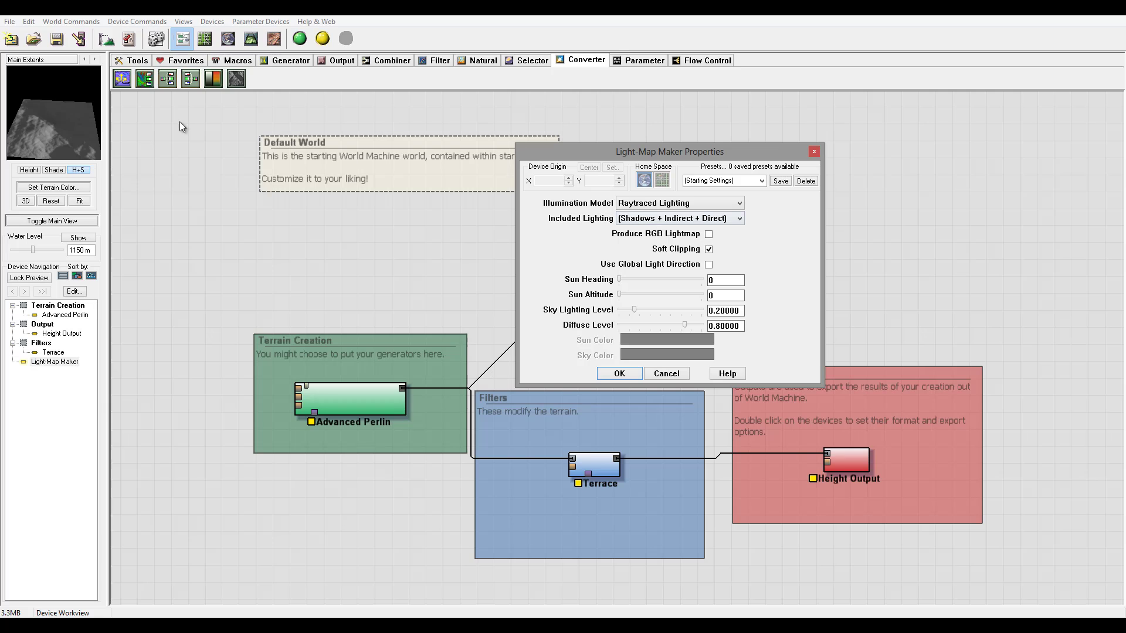
pyautogui.click(691, 219)
pyautogui.click(691, 228)
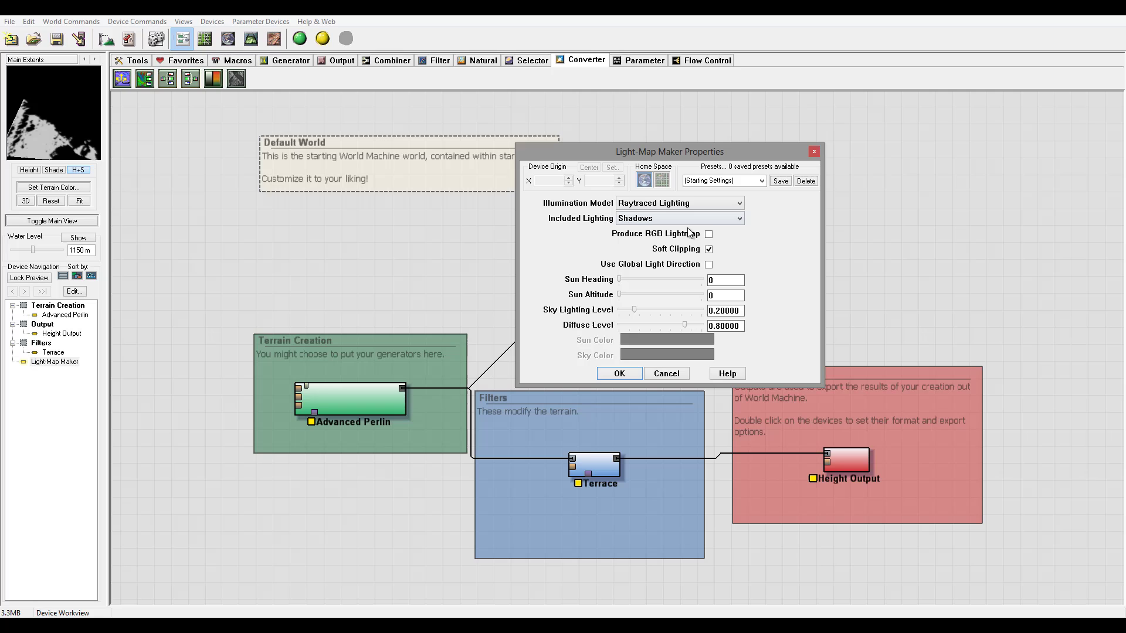
pyautogui.click(689, 220)
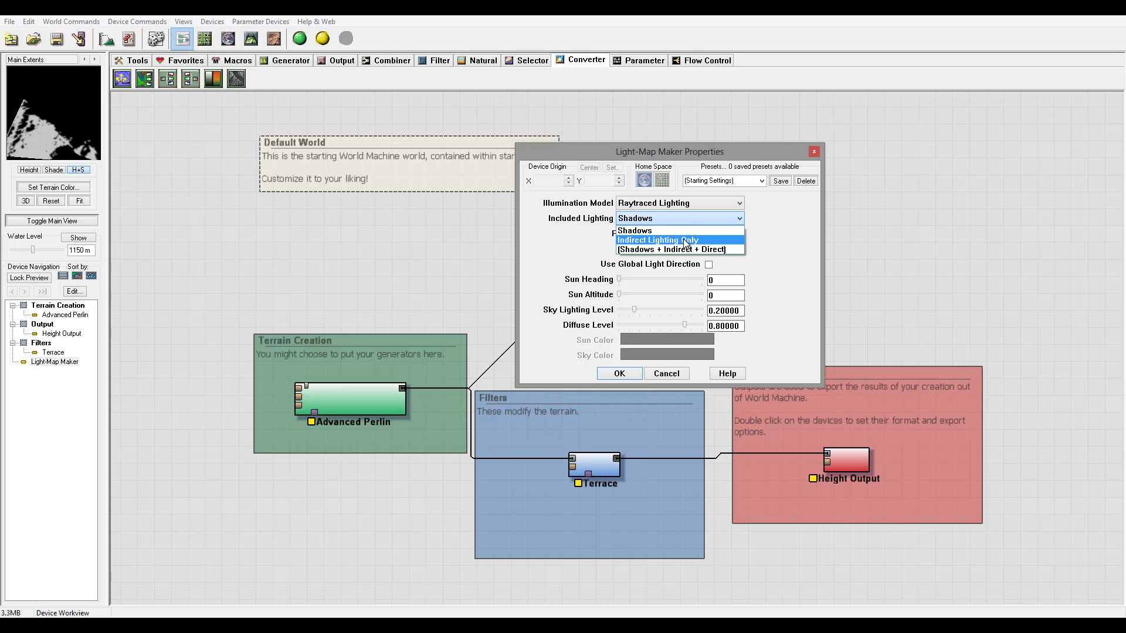
pyautogui.click(685, 235)
pyautogui.click(687, 219)
pyautogui.click(680, 251)
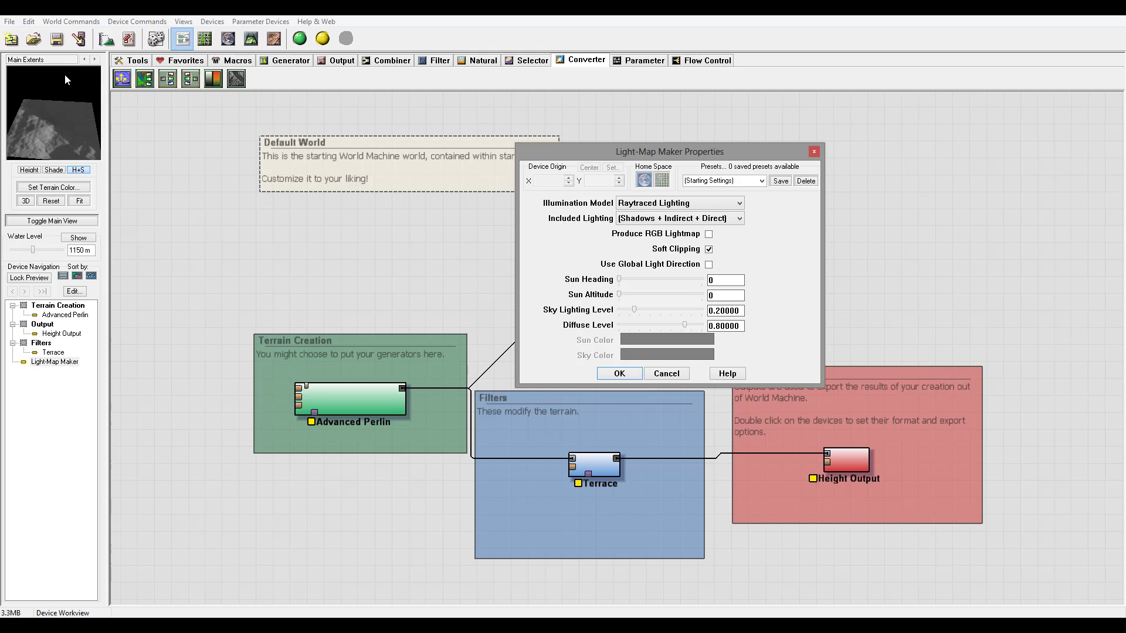
pyautogui.click(711, 233)
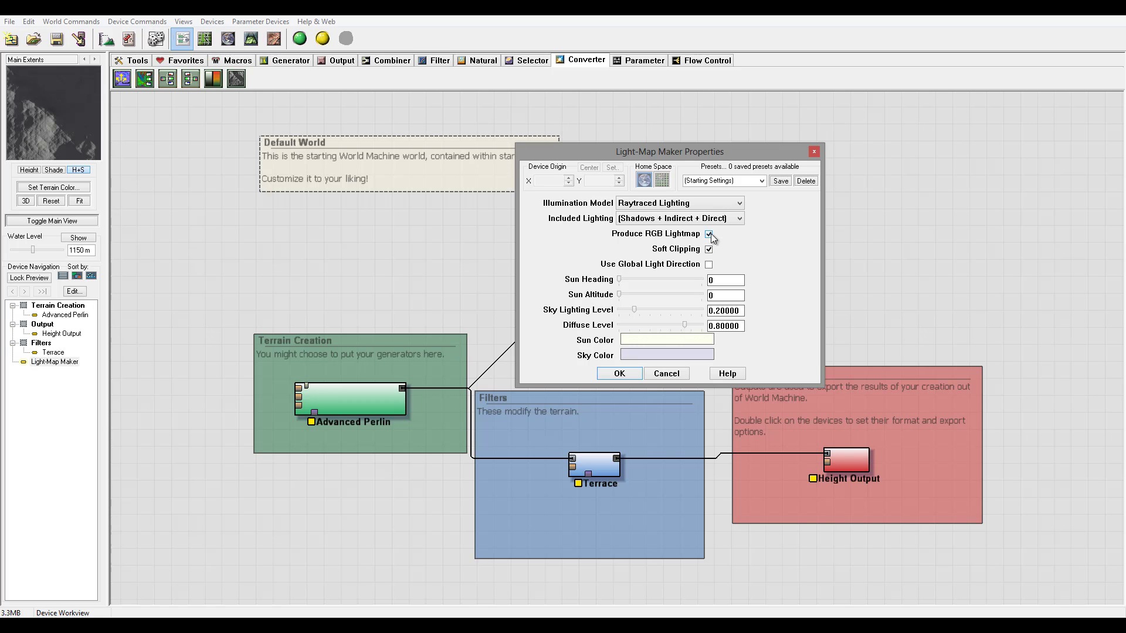
pyautogui.click(711, 233)
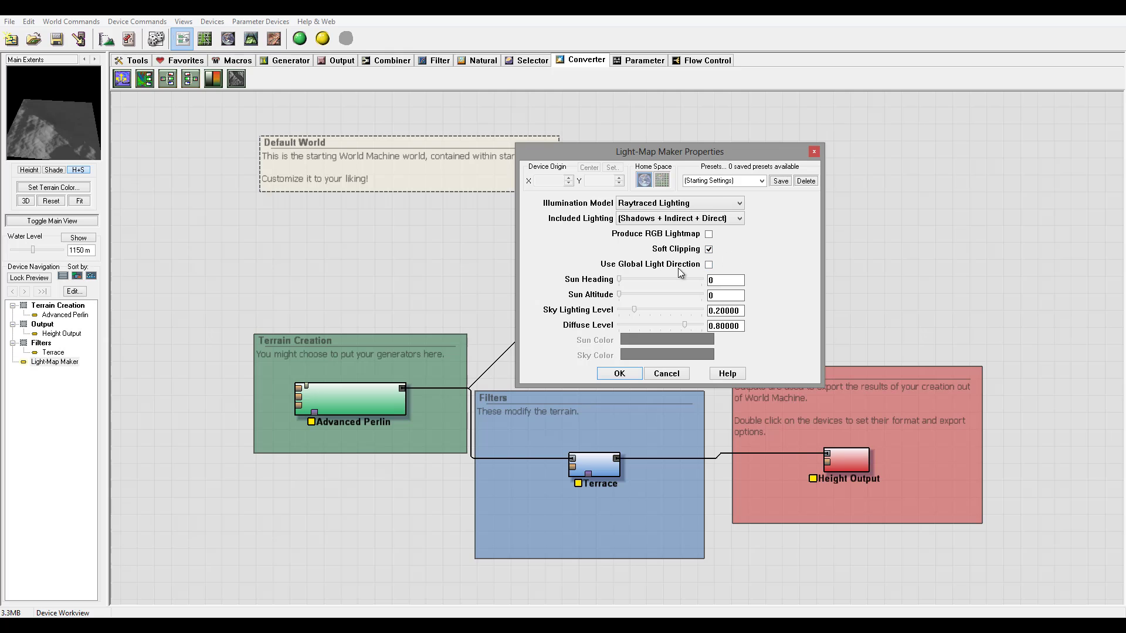
# Set sun heading 110, altitude 18, sky lighting 0.46875 and diffuse 0.59375, then apply.
pyautogui.moveTo(618, 281)
pyautogui.mouseDown()
pyautogui.moveTo(656, 280)
pyautogui.moveTo(632, 279)
pyautogui.mouseUp()
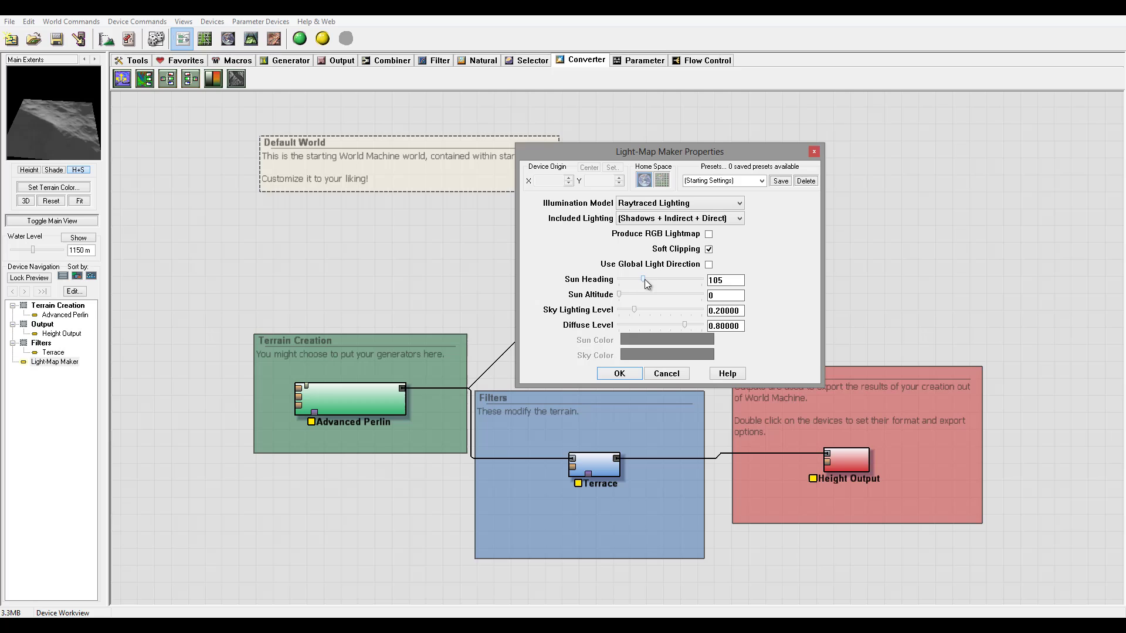
pyautogui.moveTo(621, 294); pyautogui.dragTo(669, 323)
pyautogui.click(649, 278)
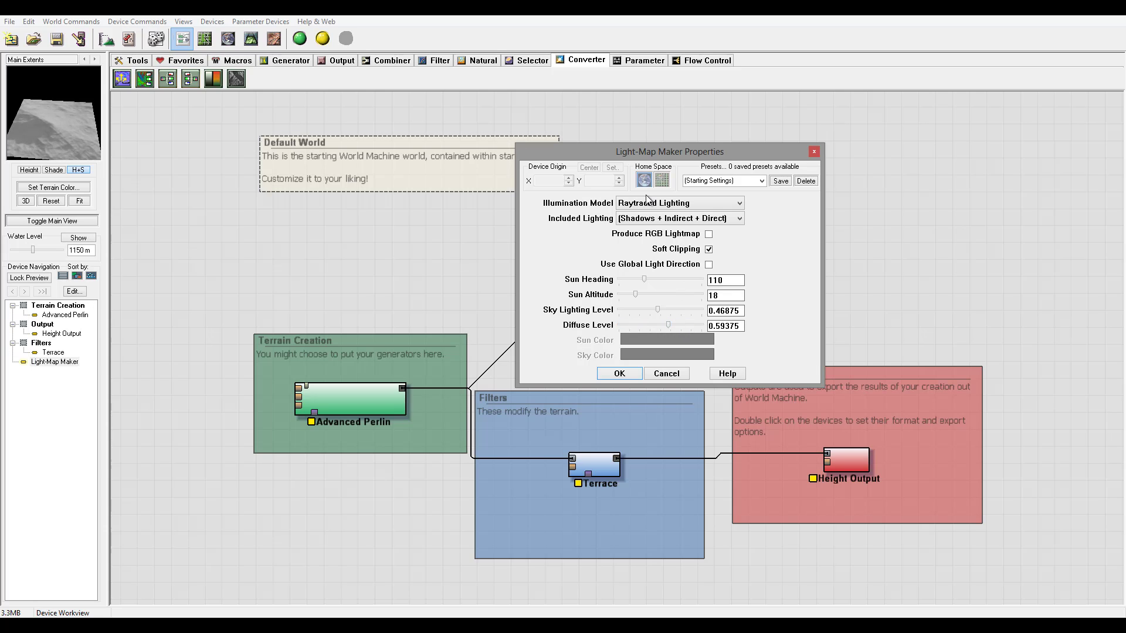
pyautogui.click(632, 373)
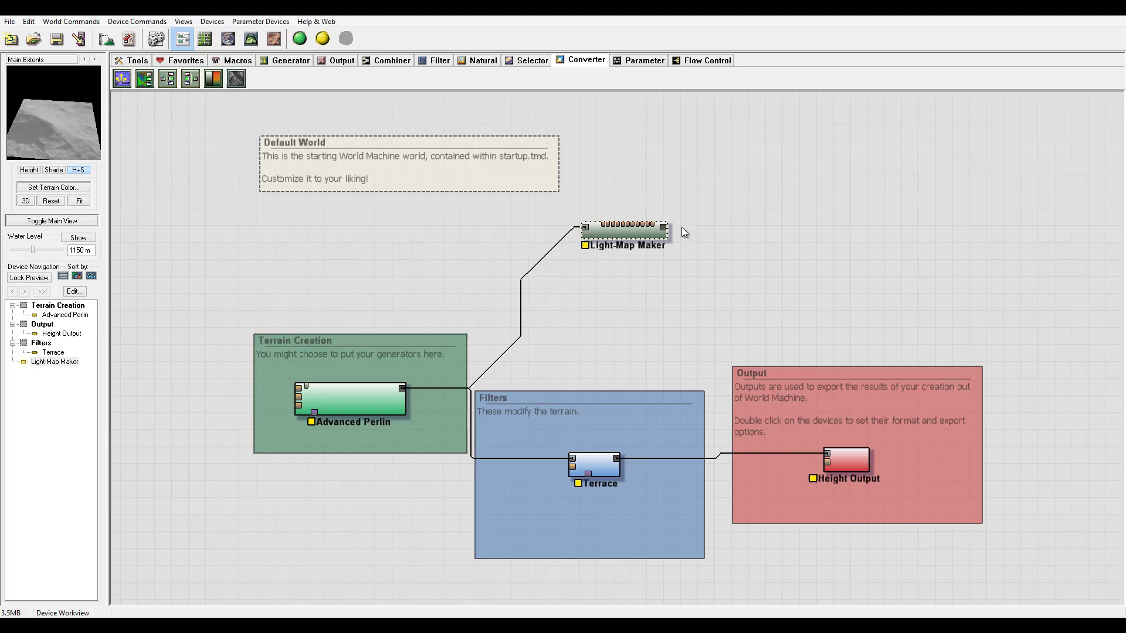
# Nudge the Light-Map Maker lower, then delete it and confirm the deletion warning.
pyautogui.moveTo(641, 244); pyautogui.dragTo(653, 276)
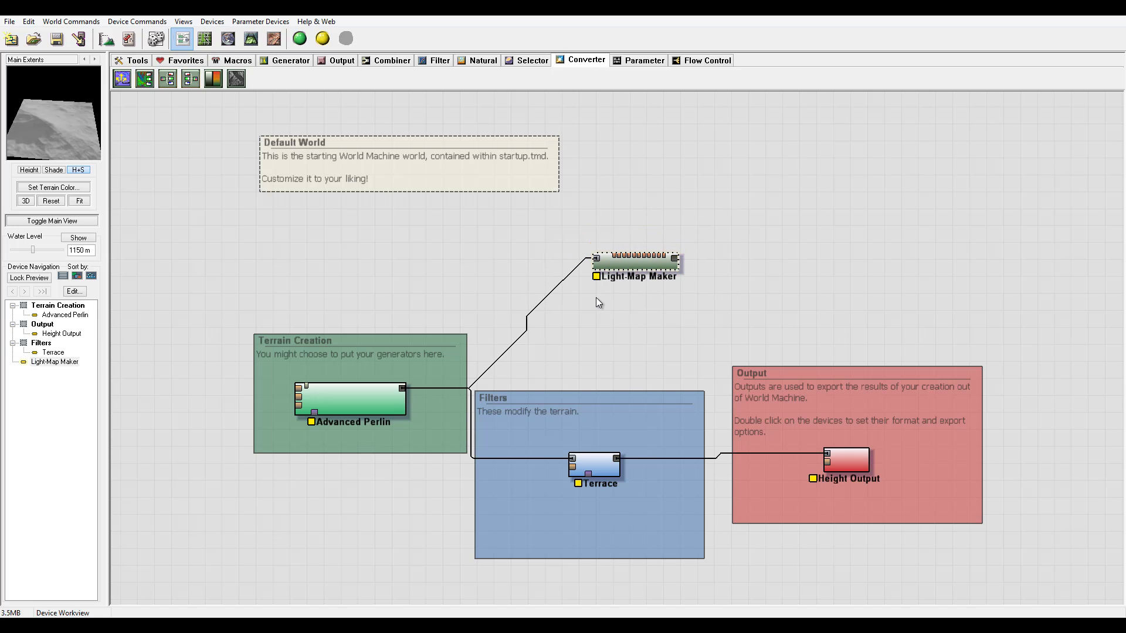
pyautogui.press('Delete')
pyautogui.click(622, 339)
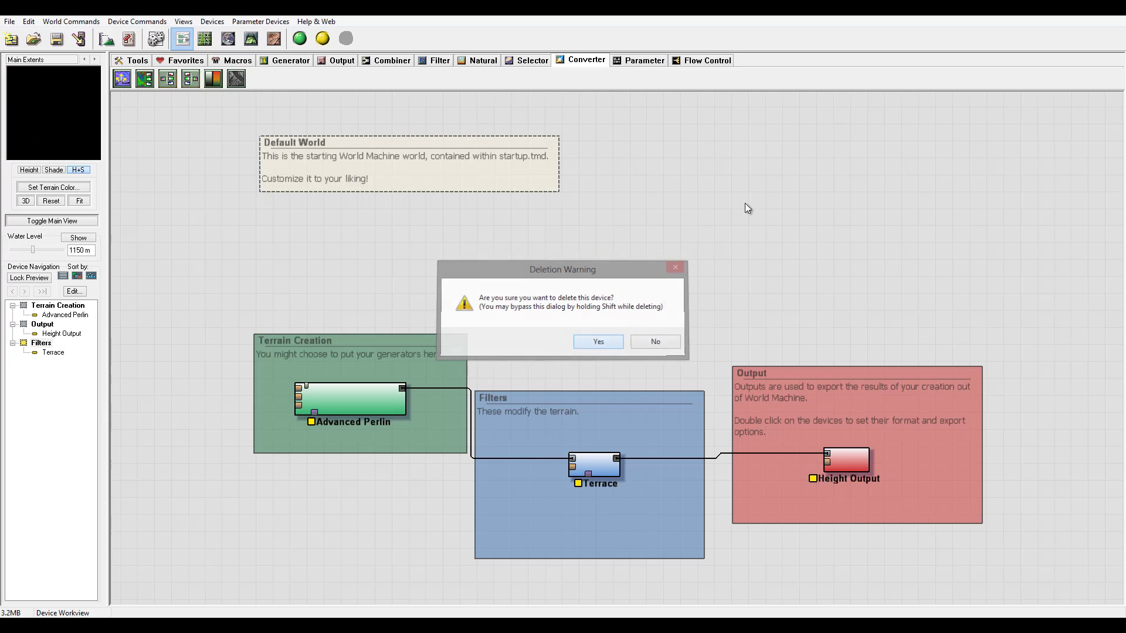